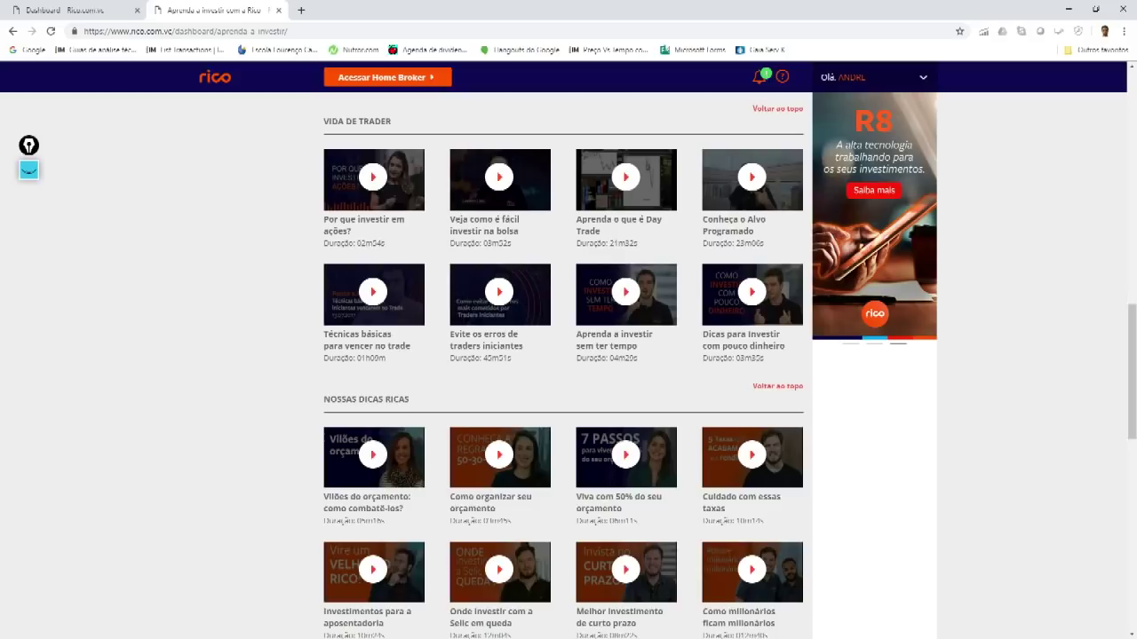
# Look through the remaining video sections of the Aprenda a investir page and open InvesTV
pyautogui.scroll(-3, 563, 366)
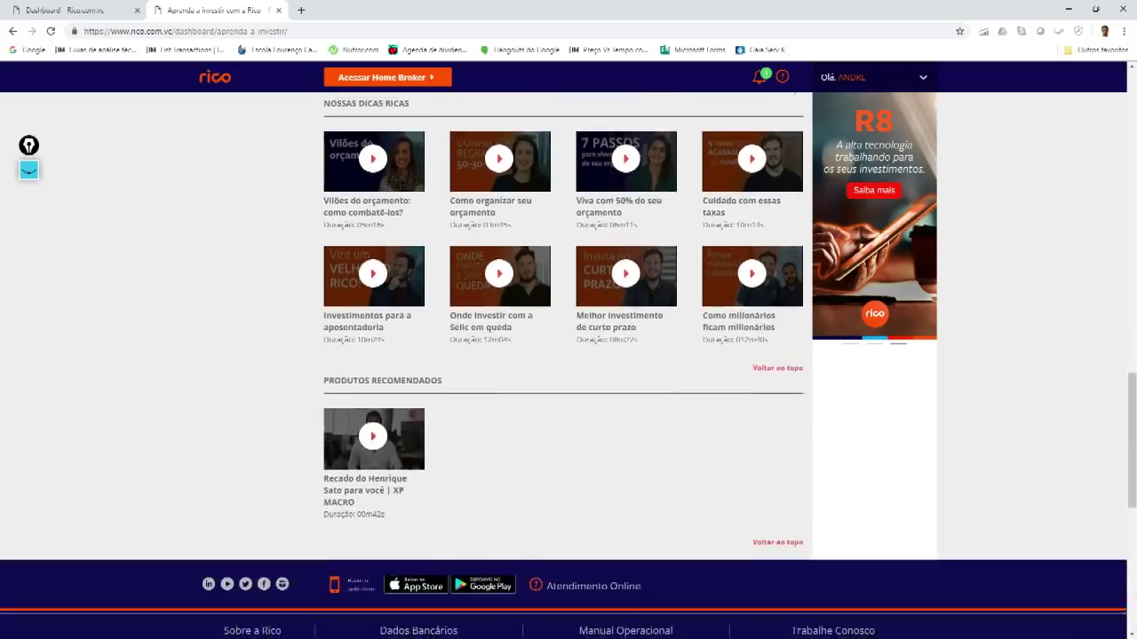
pyautogui.scroll(2, 563, 366)
pyautogui.scroll(15, 563, 365)
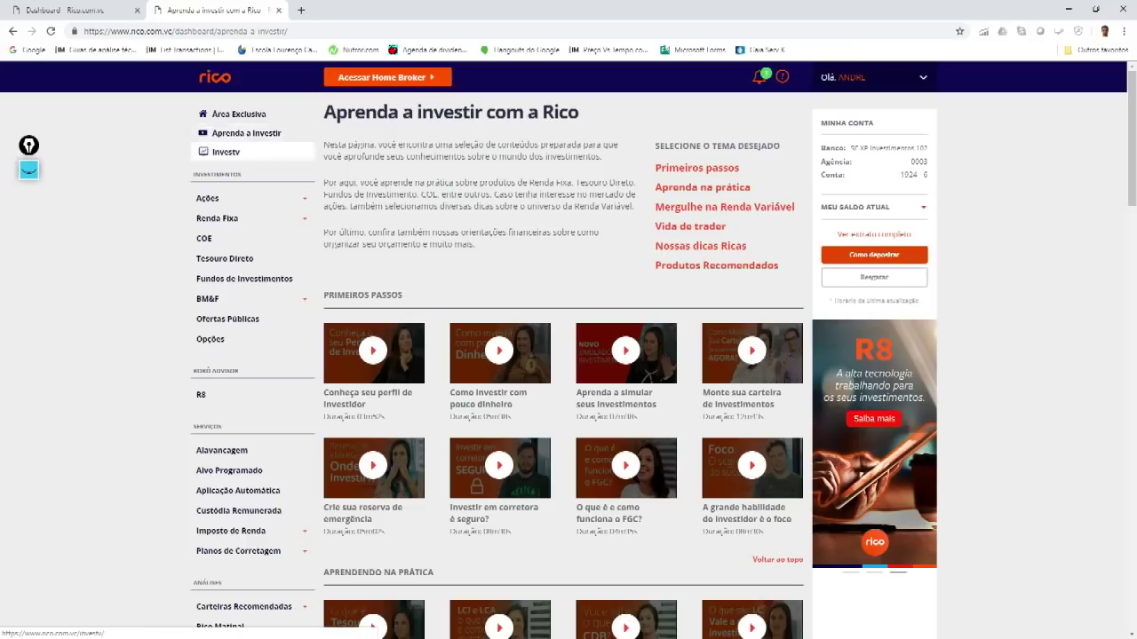
pyautogui.click(226, 152)
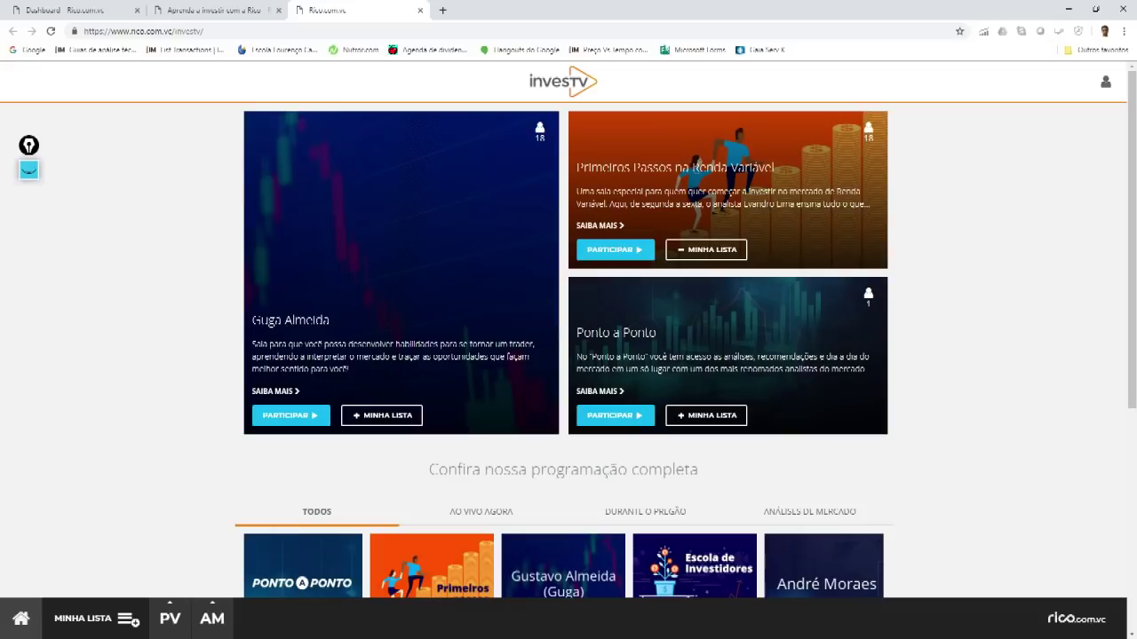
# Join the Primeiros Passos na Renda Variável live room, look through its chat, and close the room
pyautogui.click(615, 250)
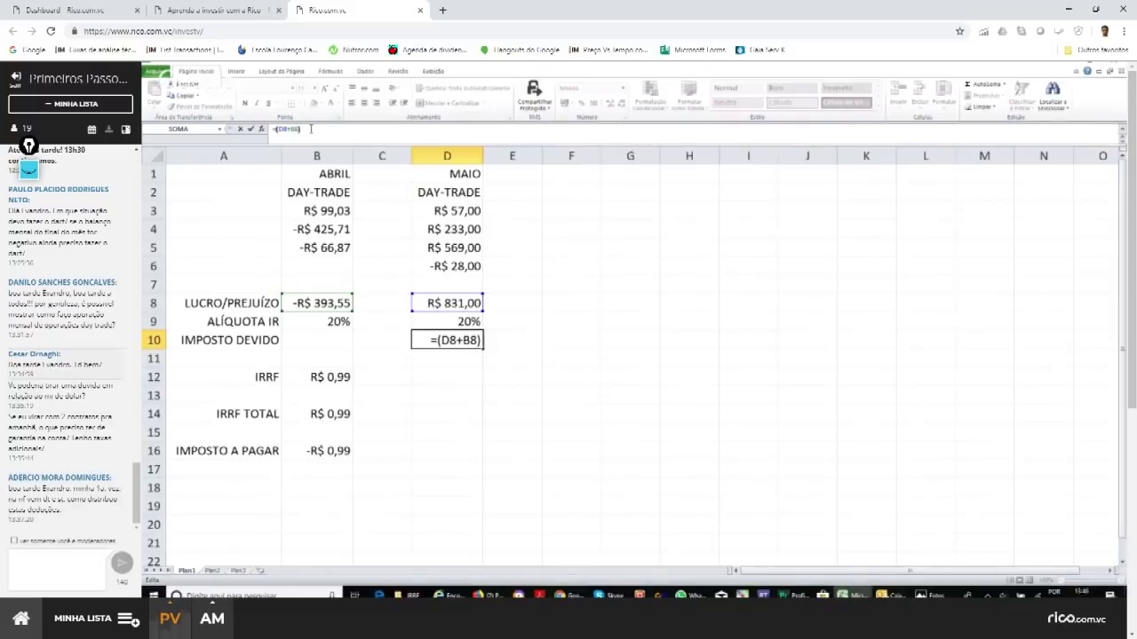
pyautogui.scroll(2, 29, 145)
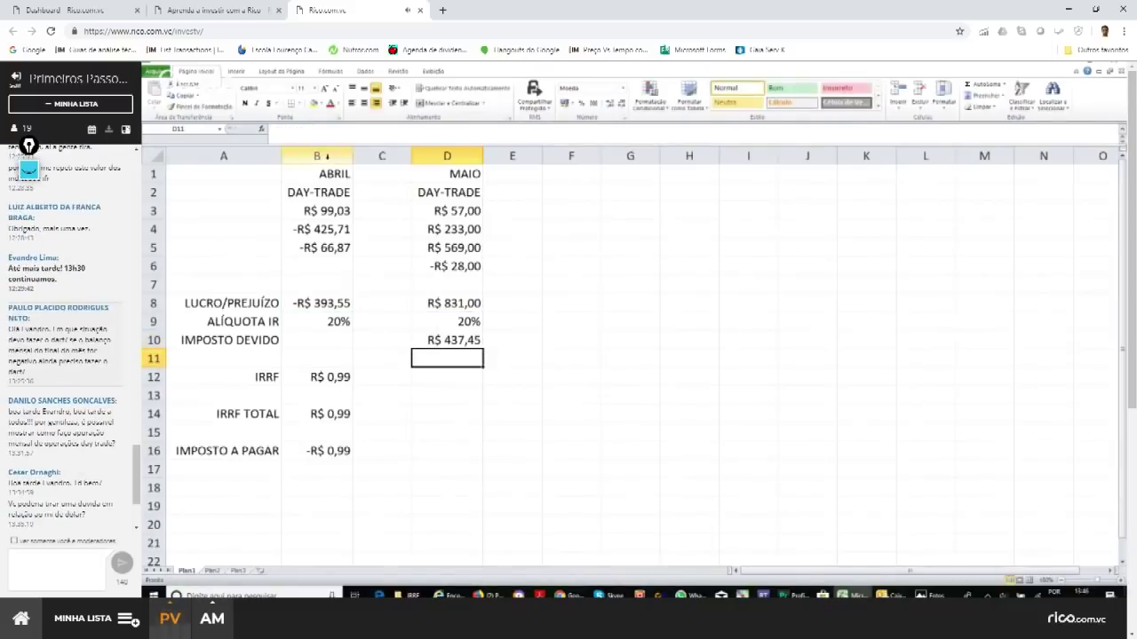
pyautogui.scroll(-2, 30, 145)
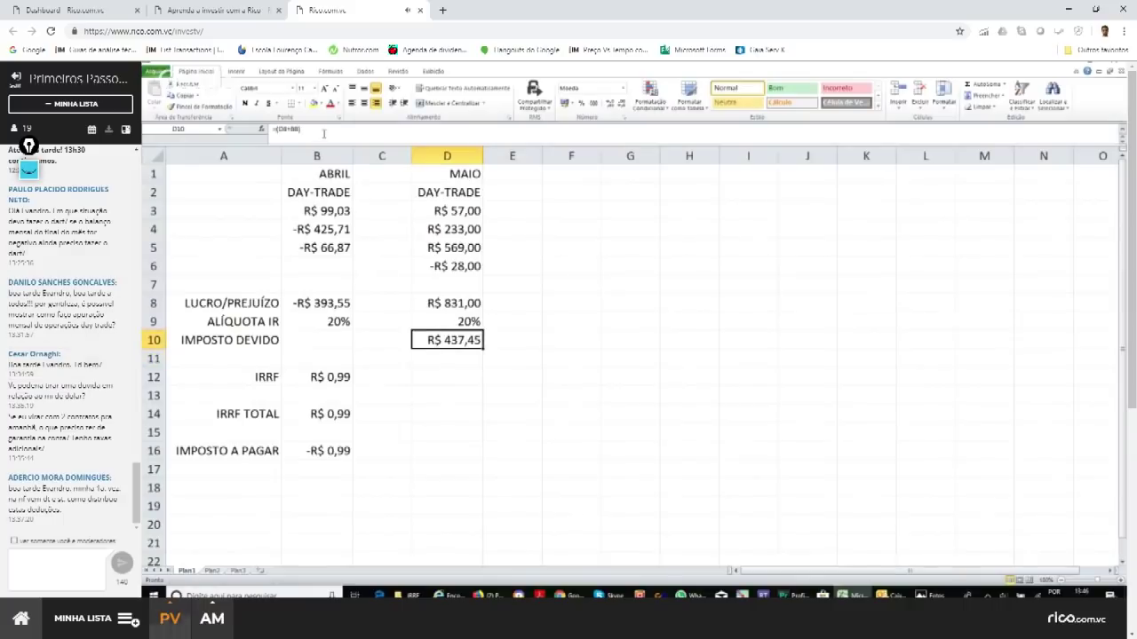
pyautogui.click(165, 619)
# Open the channel with Day Trade and Swing Trade analyses from the full InvesTV programme and return to the overview
pyautogui.scroll(-3, 568, 355)
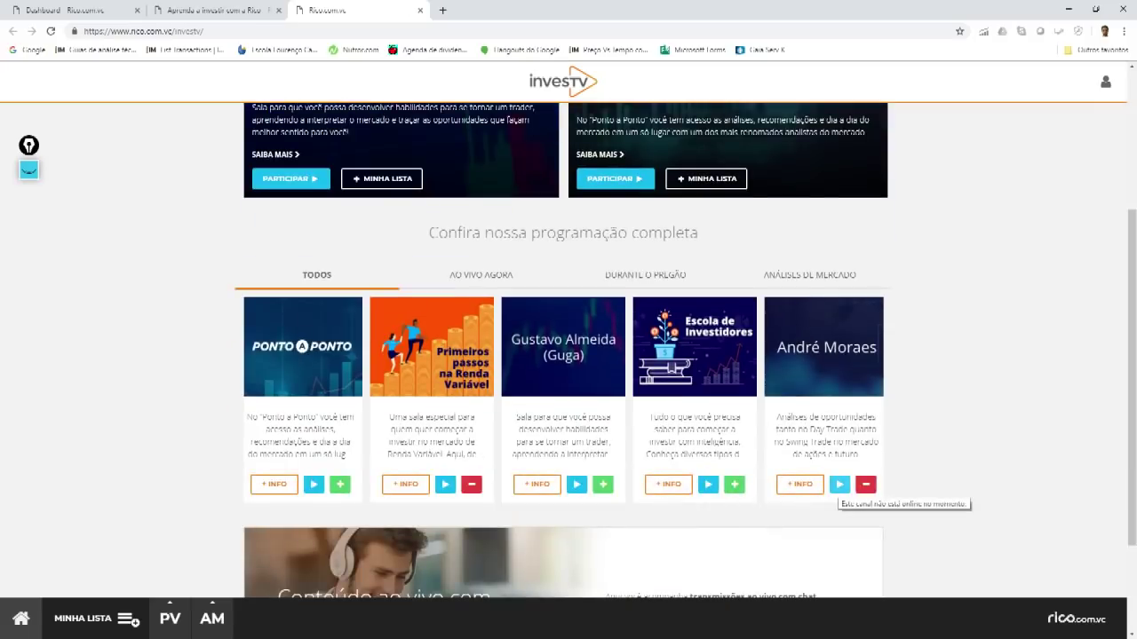
pyautogui.click(839, 484)
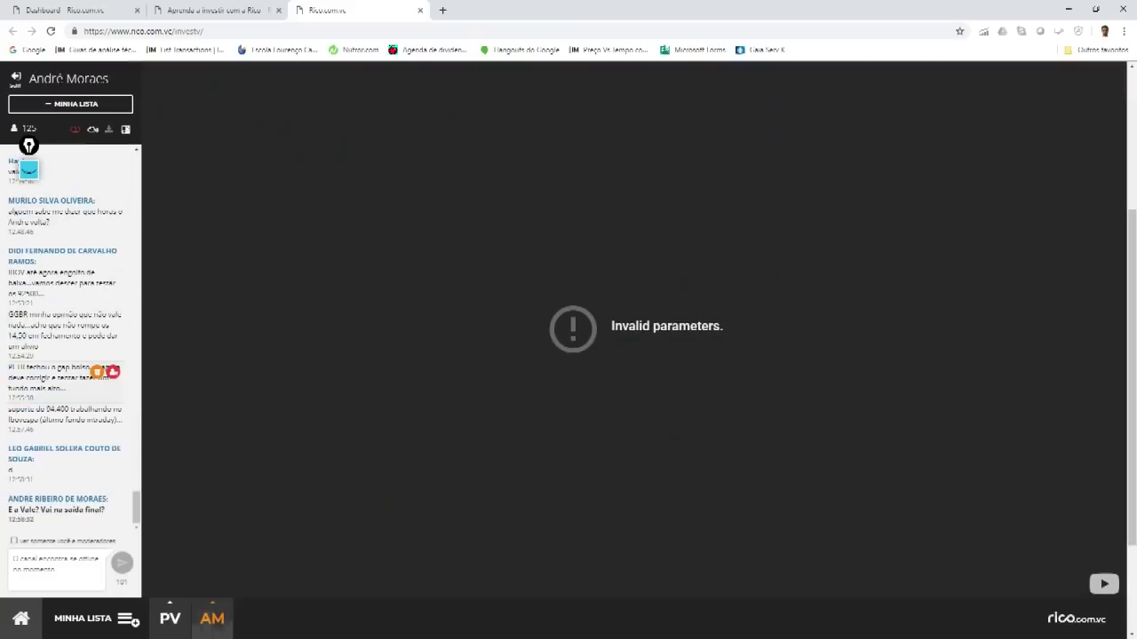
pyautogui.scroll(3, 71, 382)
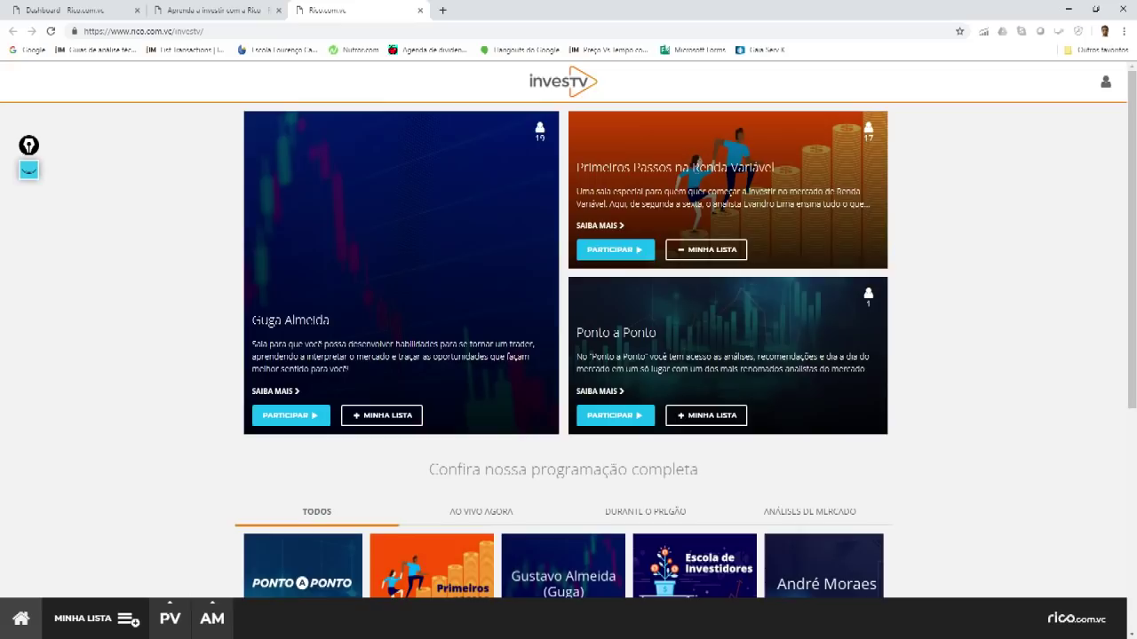
# Go back to the Rico dashboard and open the Proventos Recebidos page for Ações
pyautogui.click(218, 10)
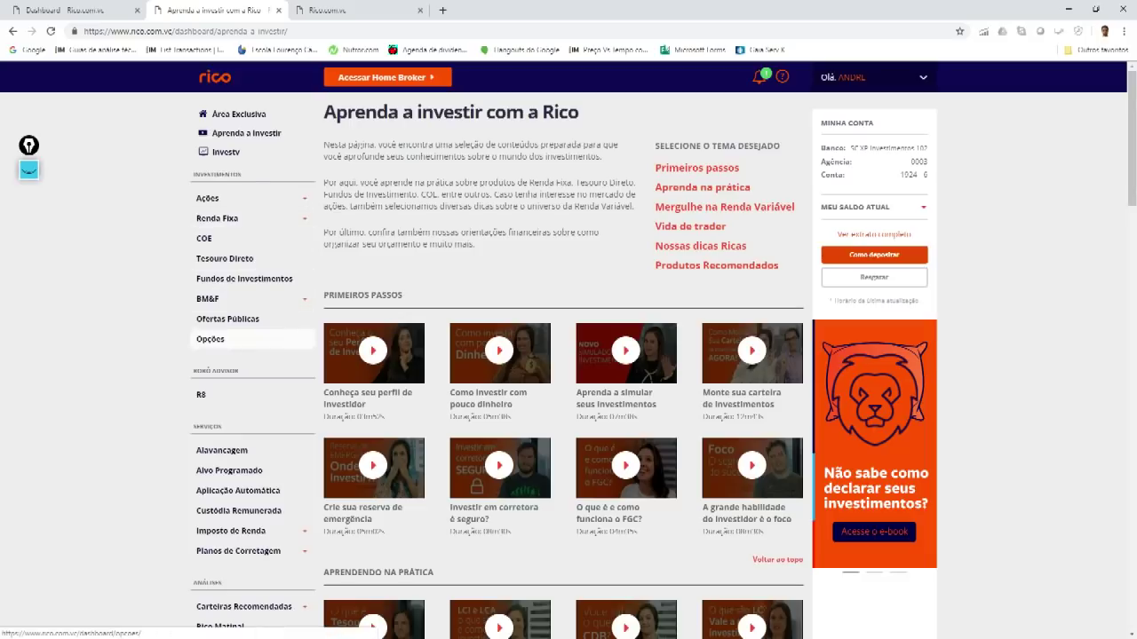
pyautogui.click(208, 198)
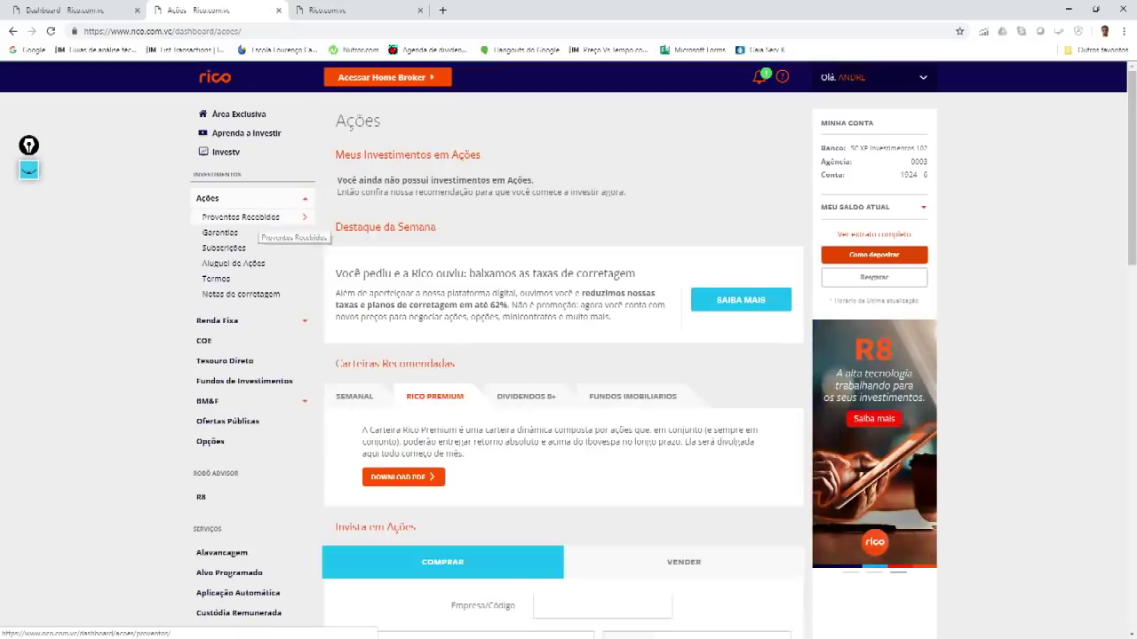
pyautogui.click(253, 217)
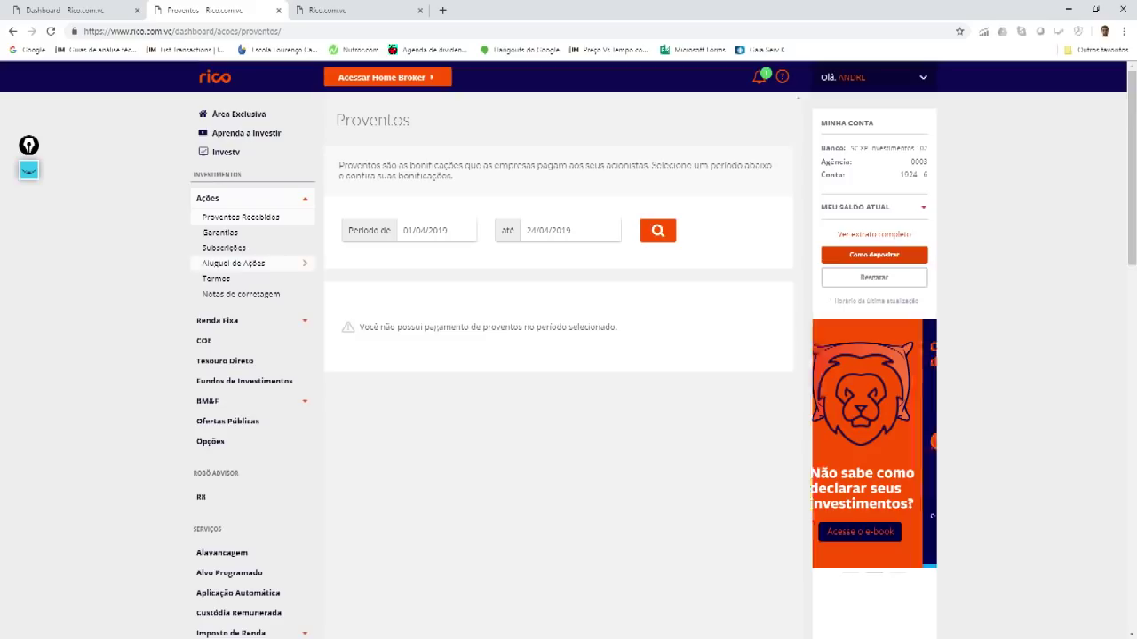
# View the Garantias, Subscrições, Aluguel de Ações, Termos and Notas de corretagem pages for Ações
pyautogui.click(221, 232)
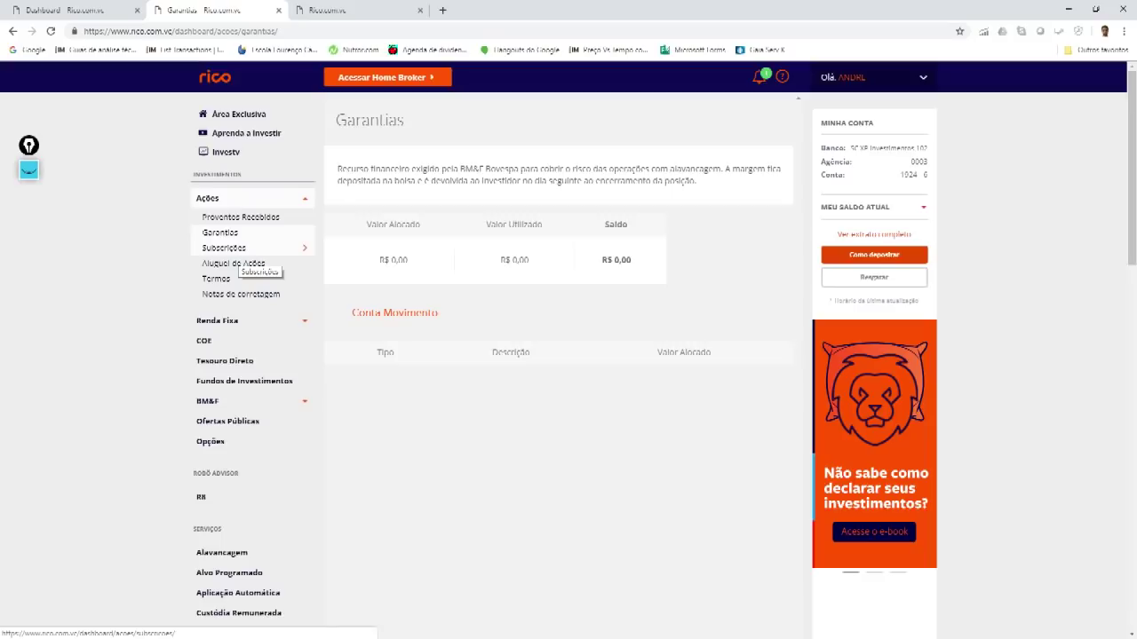
pyautogui.click(233, 249)
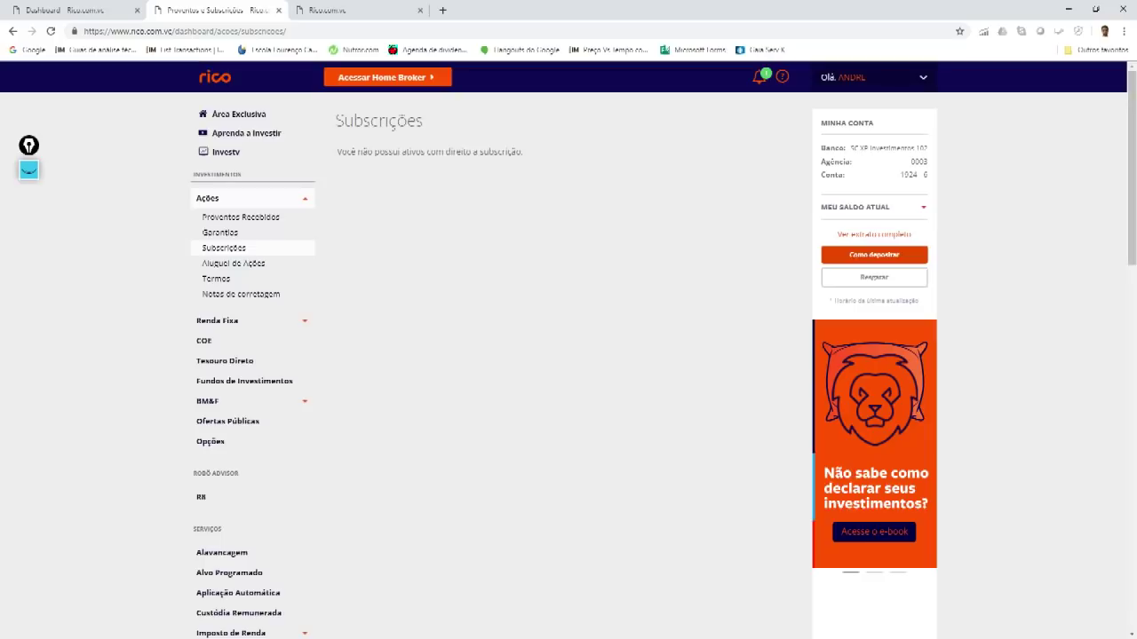
pyautogui.click(249, 265)
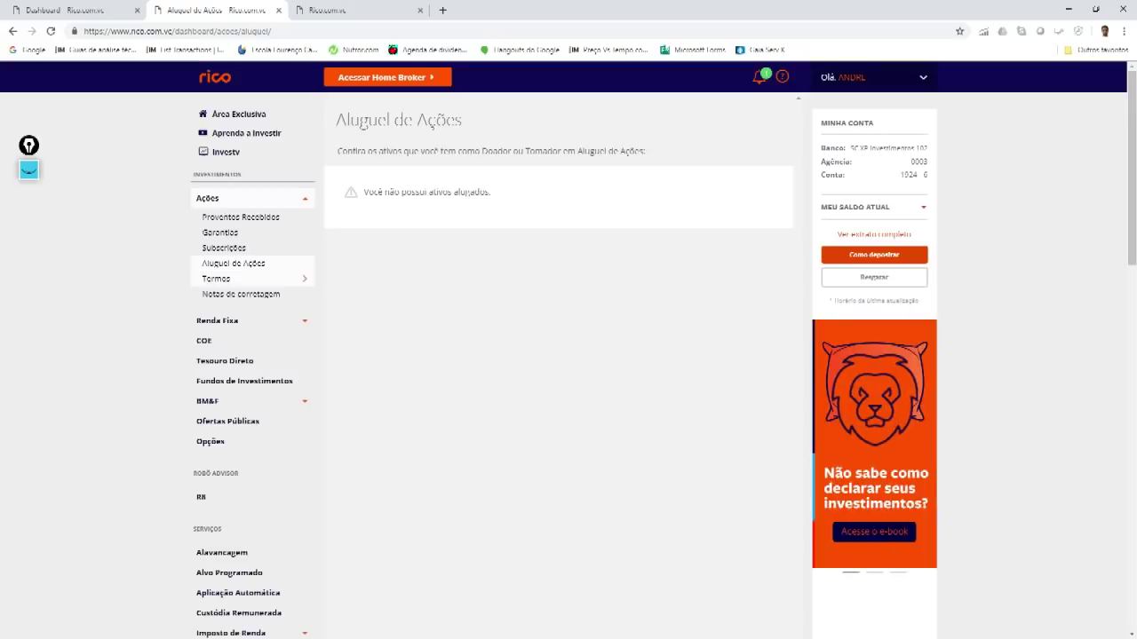
pyautogui.click(217, 278)
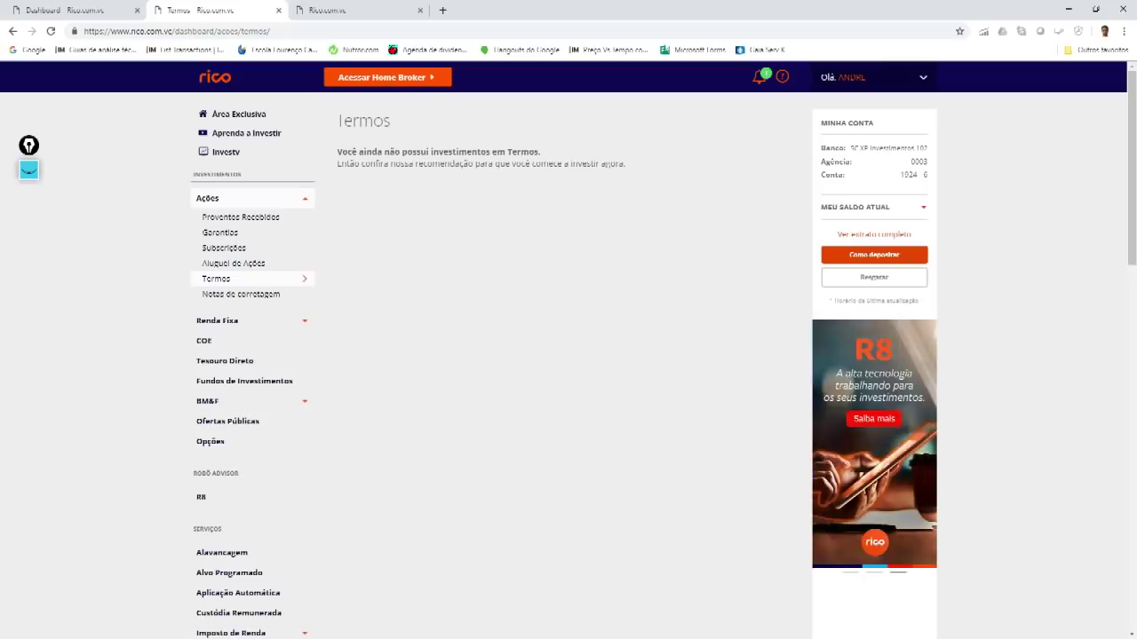
pyautogui.click(240, 294)
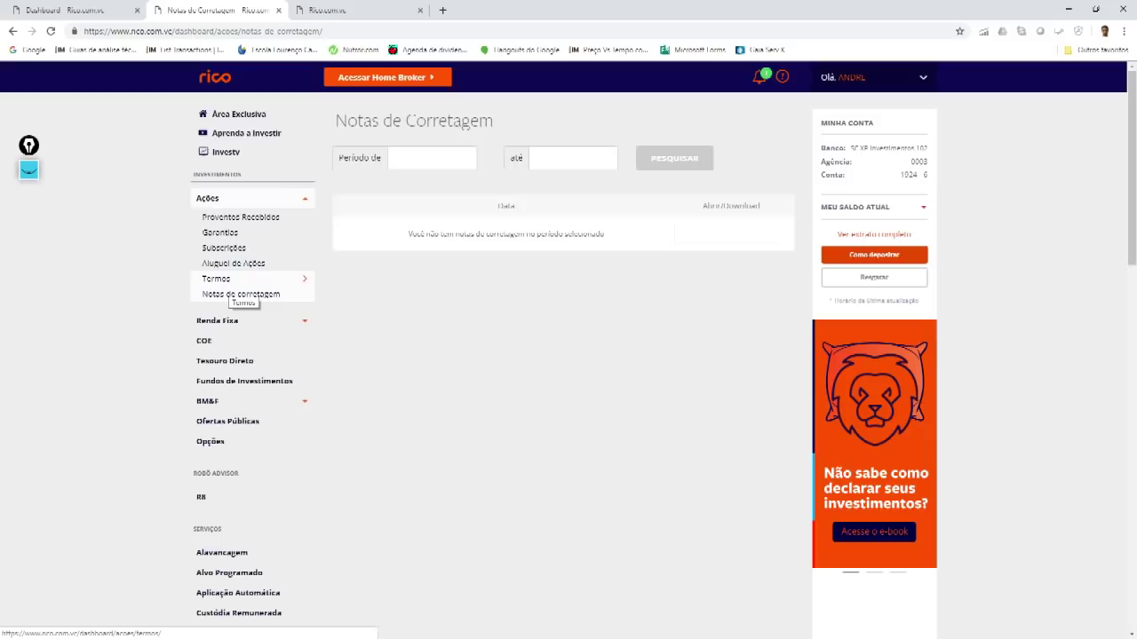
# Open the Alavancagem service and examine the Bovespa list of assets and their multipliers
pyautogui.scroll(-3, 229, 283)
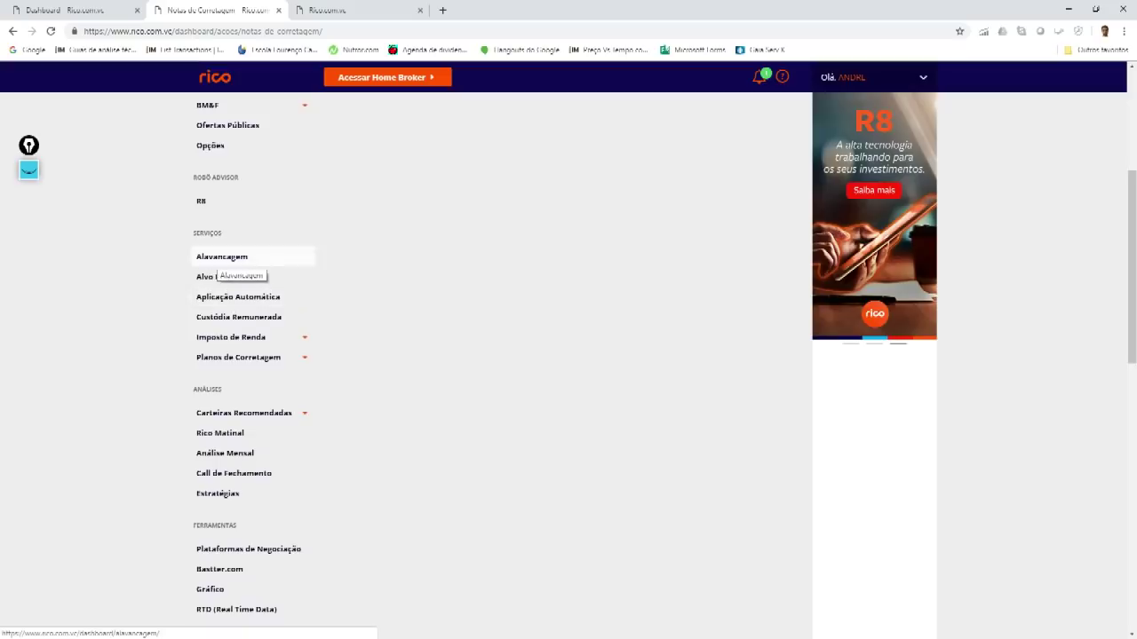
pyautogui.click(222, 258)
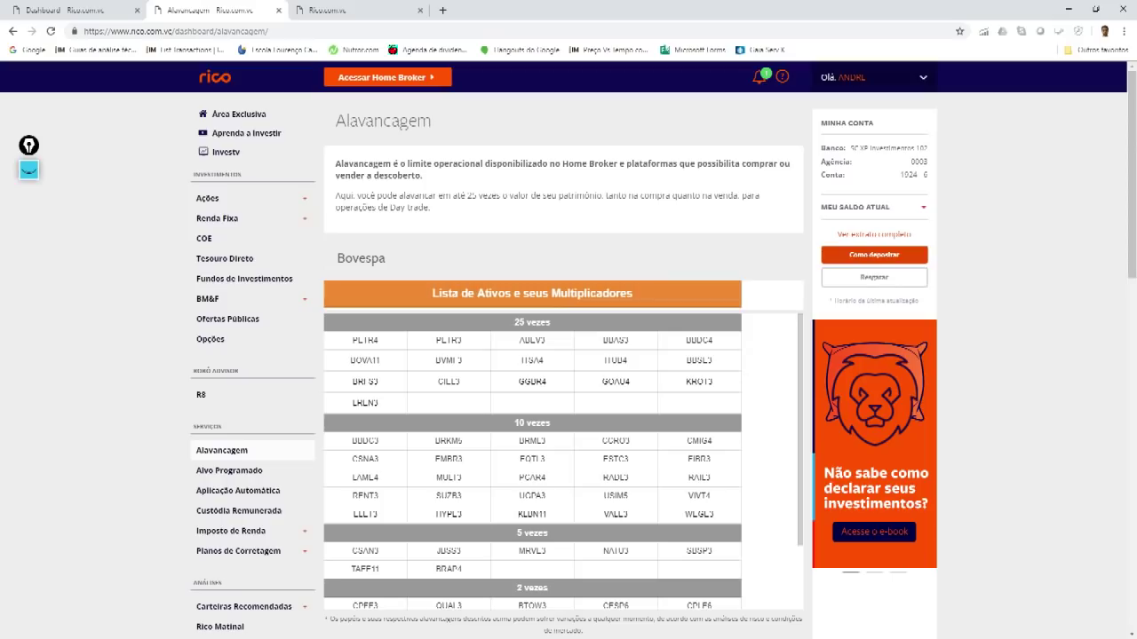
pyautogui.scroll(-1, 532, 458)
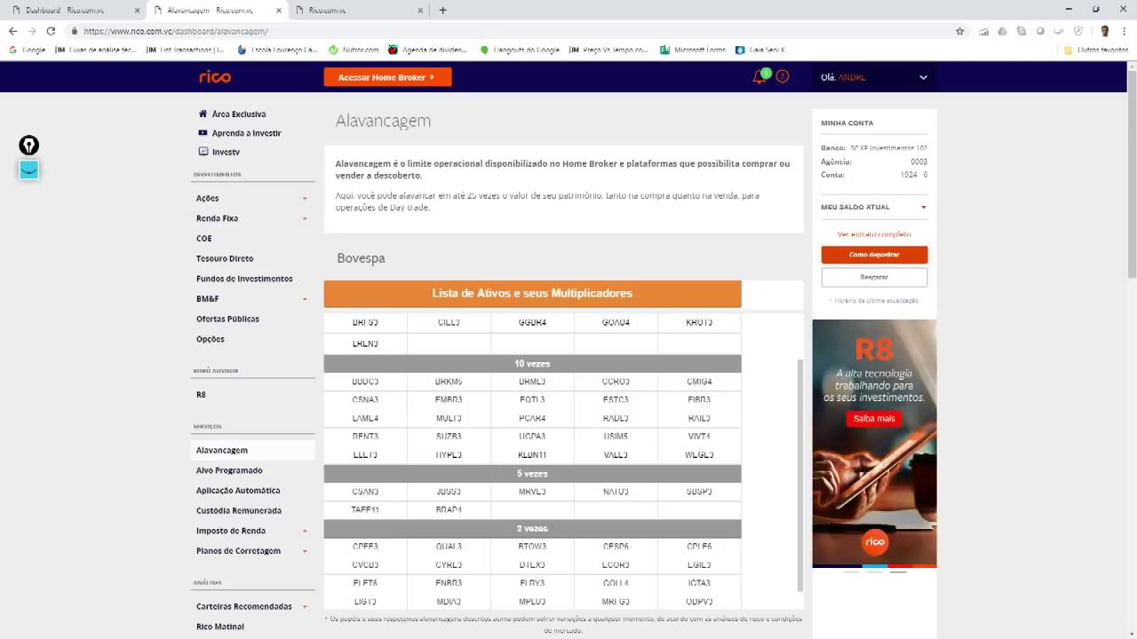
pyautogui.scroll(-1, 532, 461)
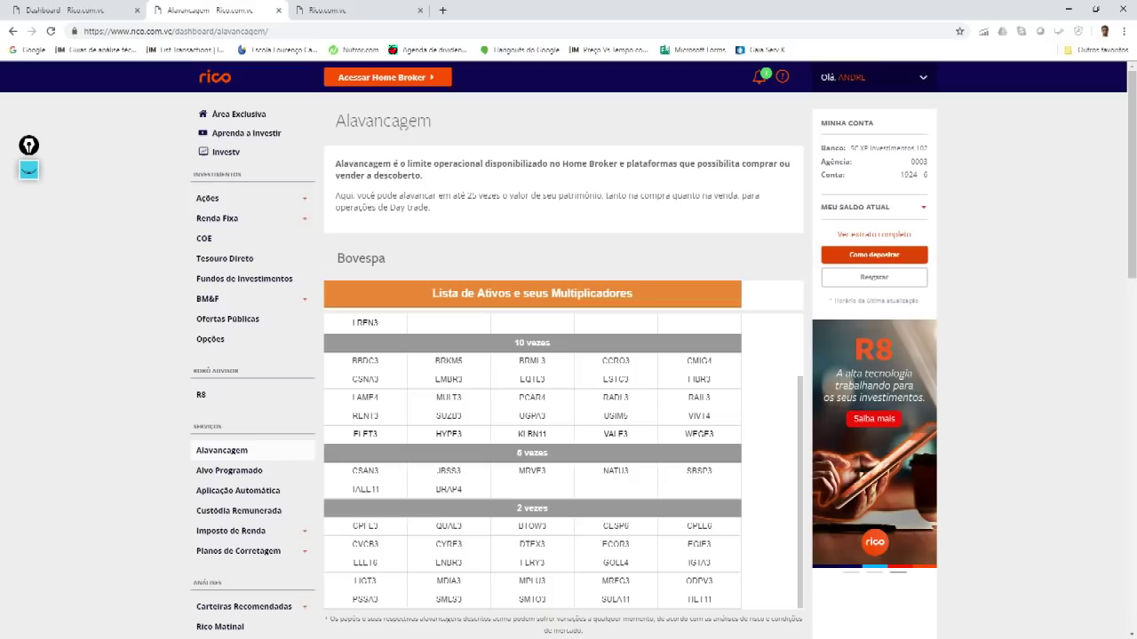
pyautogui.scroll(3, 532, 462)
pyautogui.scroll(1, 532, 462)
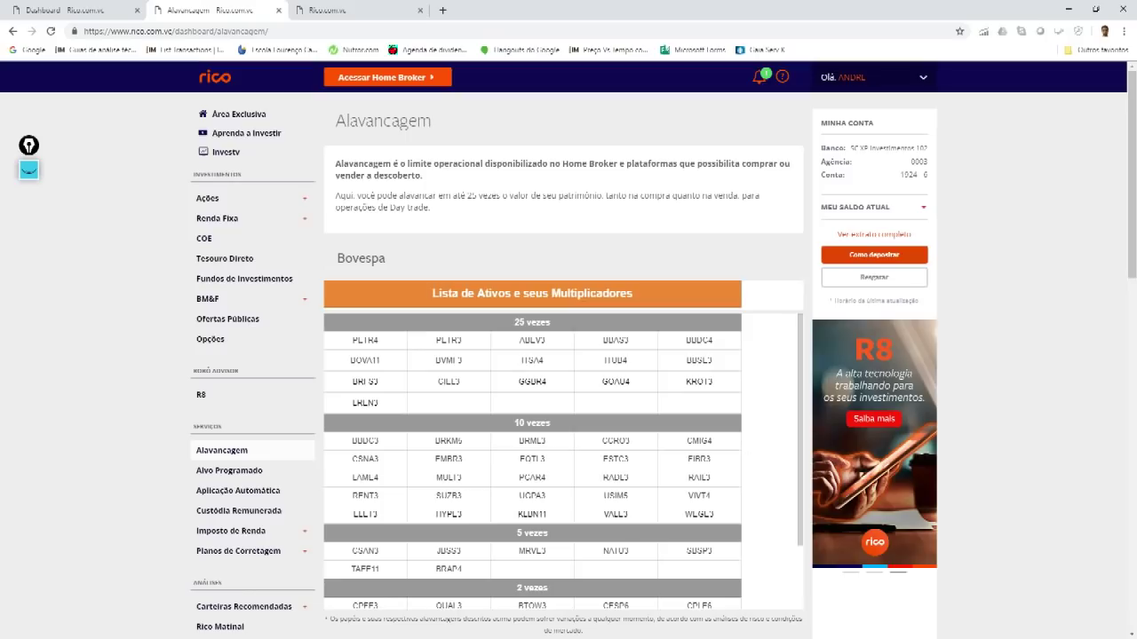
pyautogui.scroll(-3, 532, 462)
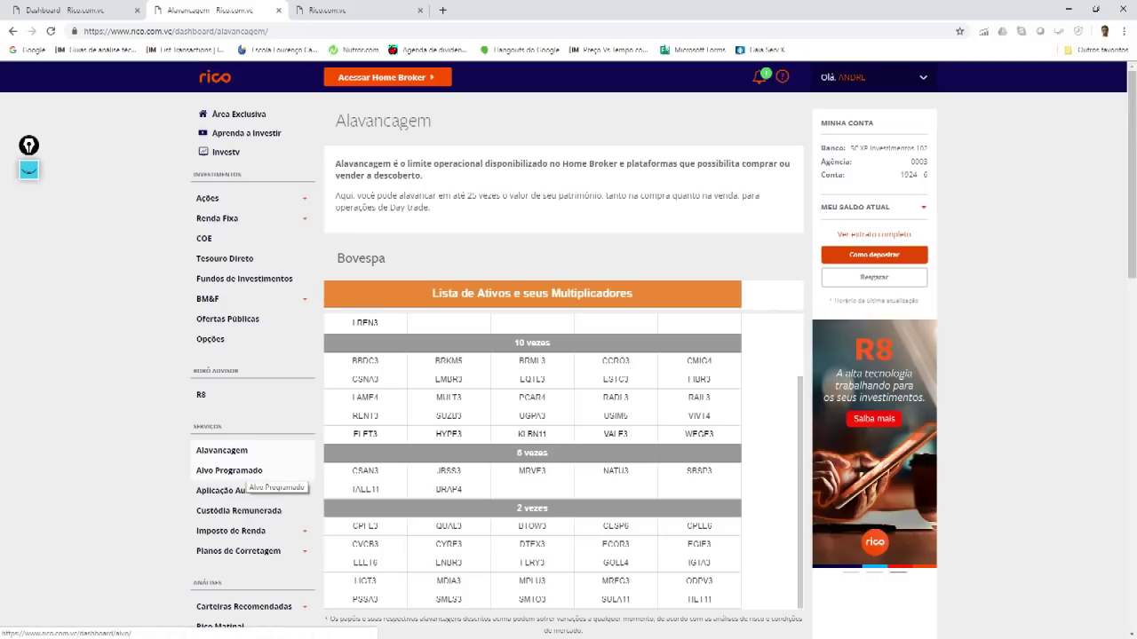
# Open the Alvo Programado service and choose to participate in the QUAL3 buy strategy
pyautogui.click(233, 472)
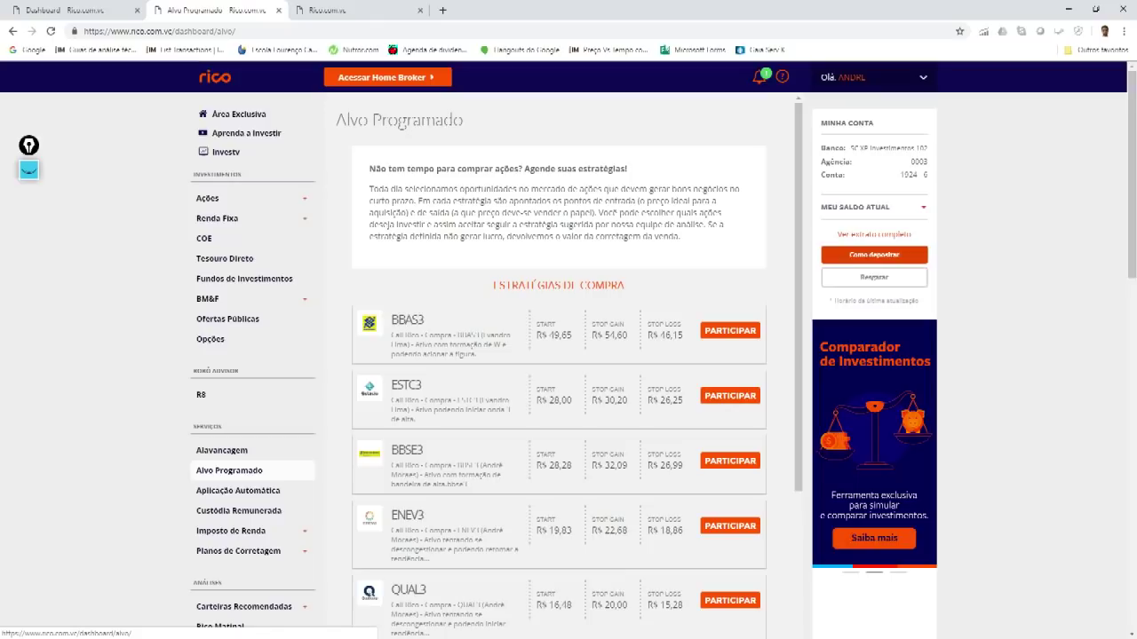
pyautogui.scroll(-3, 559, 373)
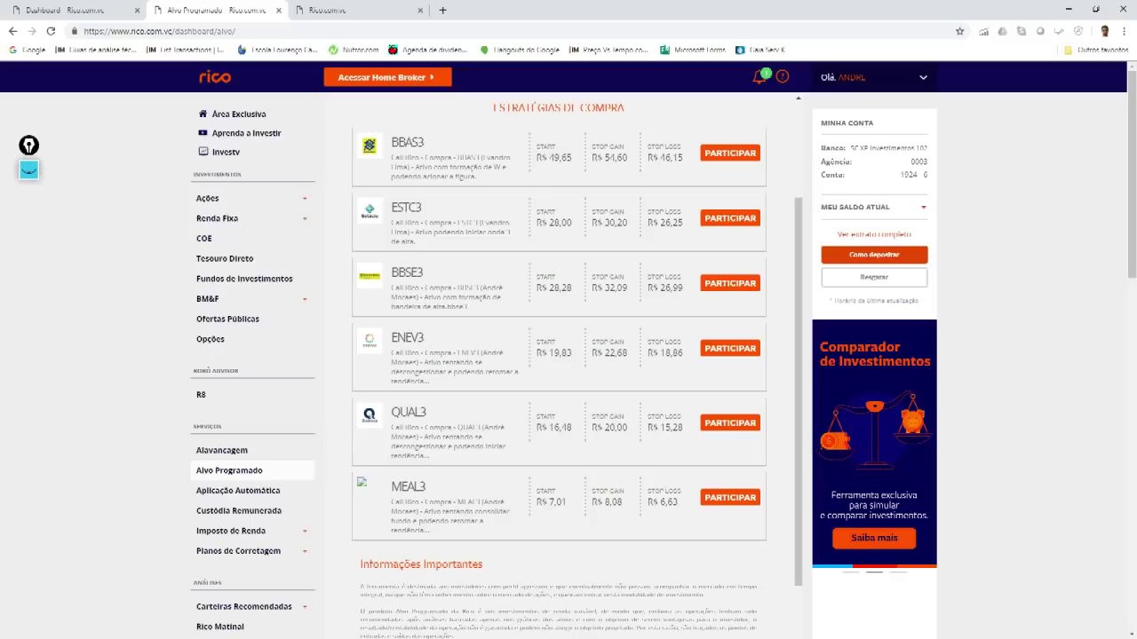
pyautogui.moveTo(483, 427); pyautogui.dragTo(429, 437)
pyautogui.click(417, 442)
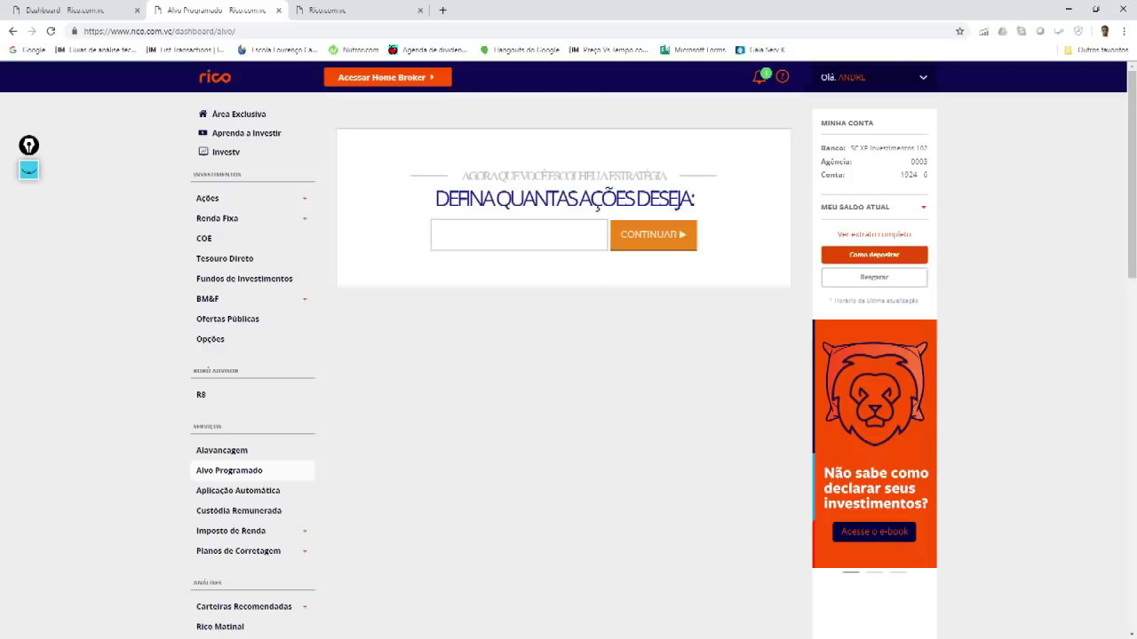
# Set the strategy's quantity to 500 shares and proceed to the electronic signature field of the application confirmation
pyautogui.write('0')
pyautogui.press('BackSpace')
pyautogui.write('500')
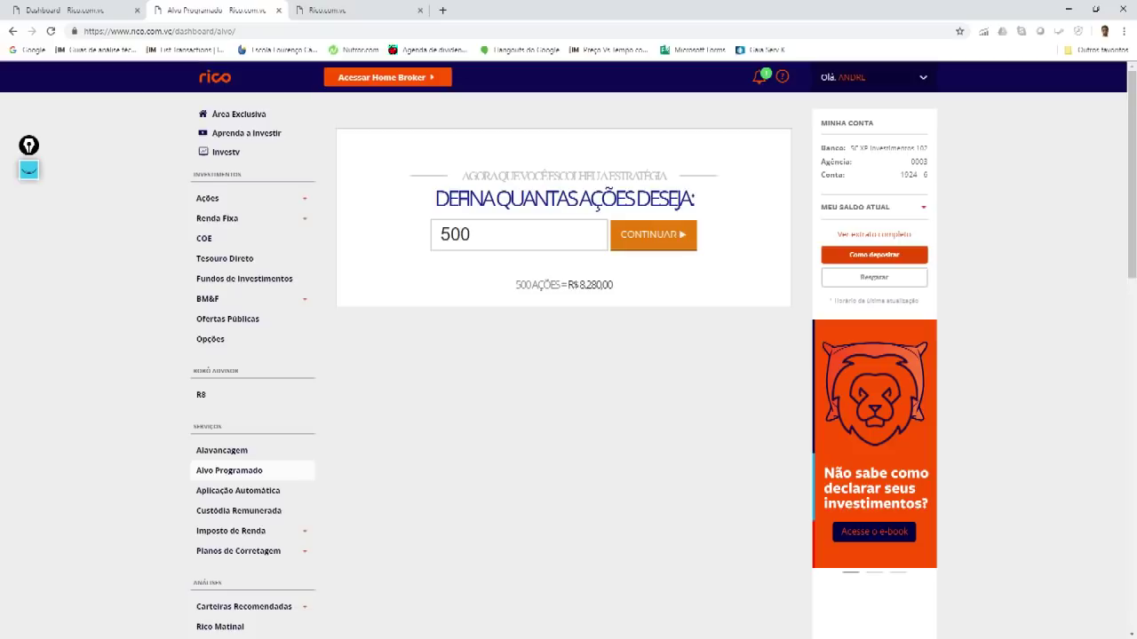
pyautogui.click(655, 240)
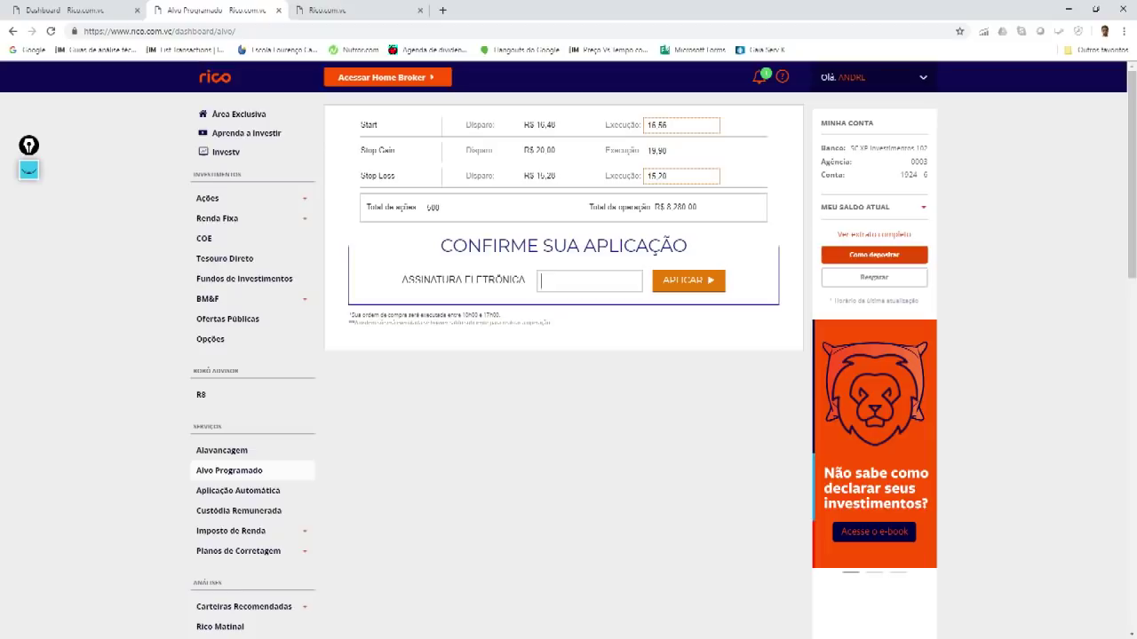
pyautogui.click(541, 280)
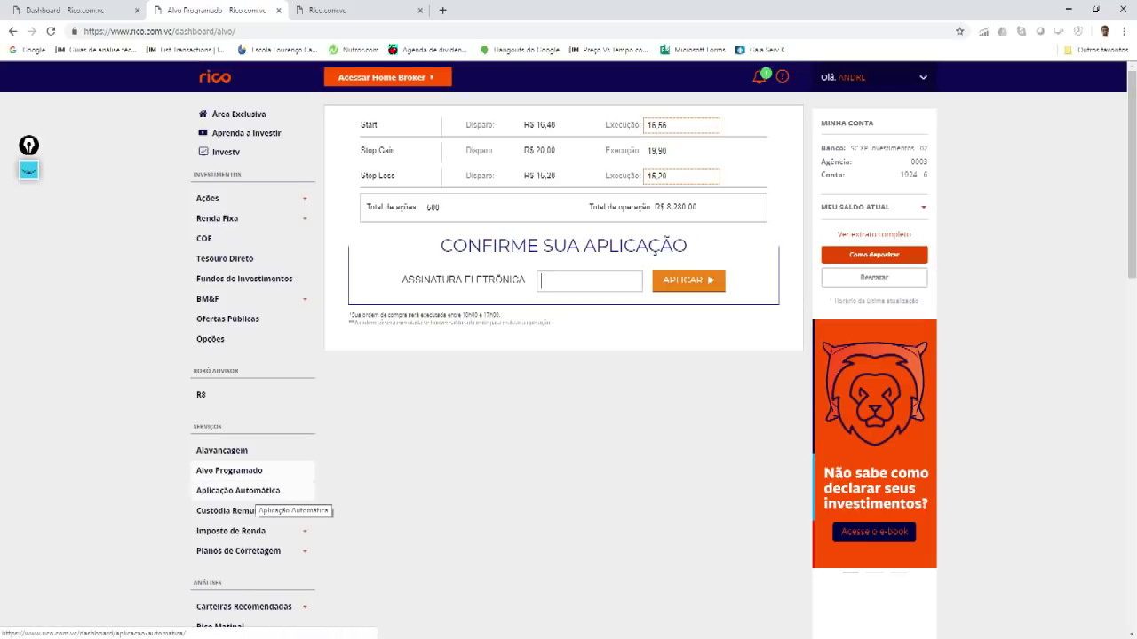
# Open Aplicação Automática, enter 200000 as the fixed monthly investment amount, and advance to the investment type selection
pyautogui.click(252, 491)
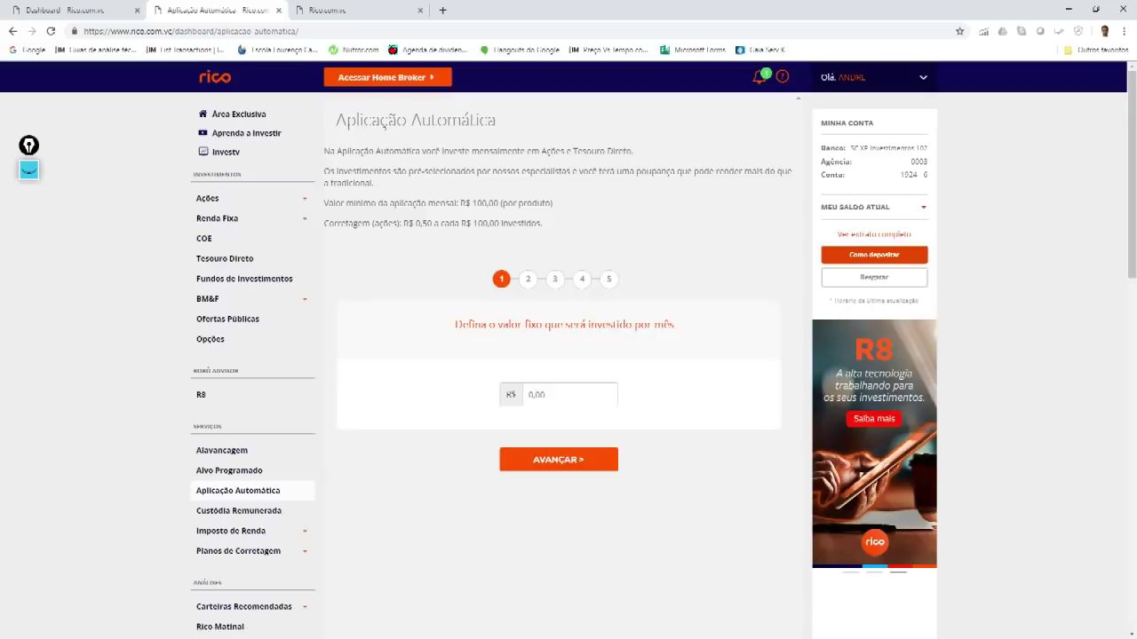
pyautogui.write('200000')
pyautogui.click(558, 459)
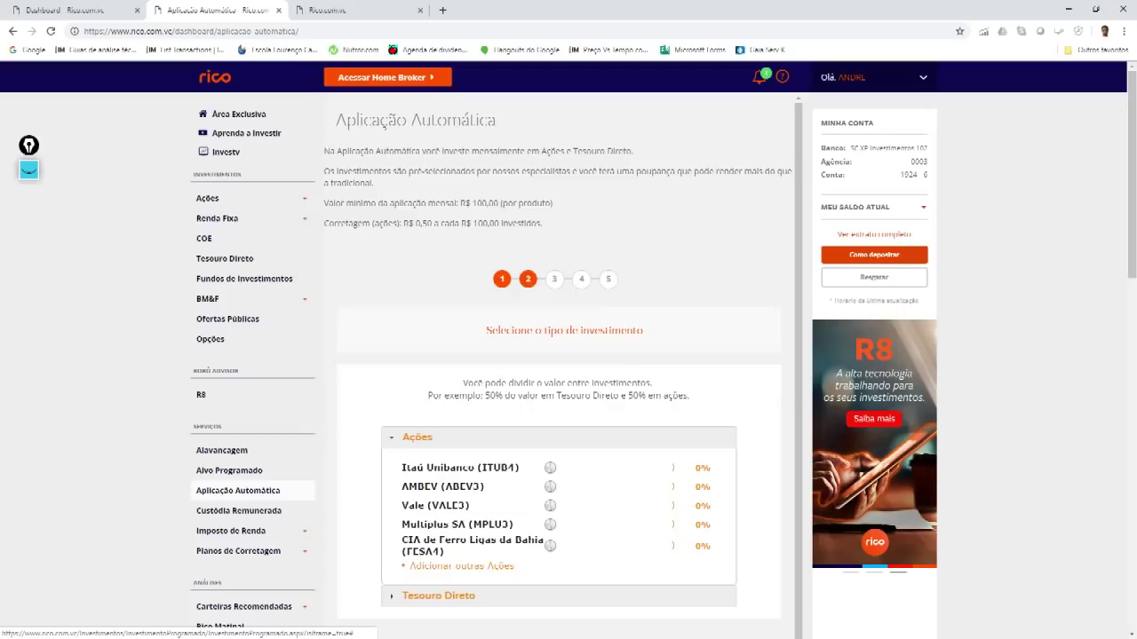
# Allocate 50% of the monthly investment to Vale (VALE3) and 50% to Tesouro Selic (LFT)
pyautogui.moveTo(550, 505); pyautogui.dragTo(612, 505)
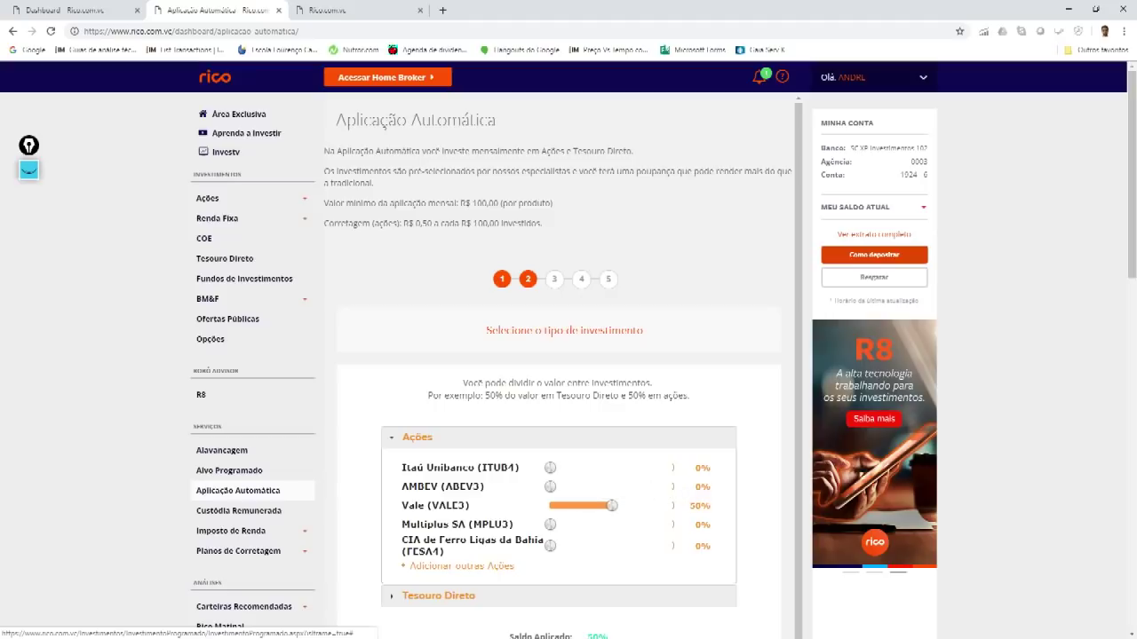
pyautogui.scroll(-1, 563, 365)
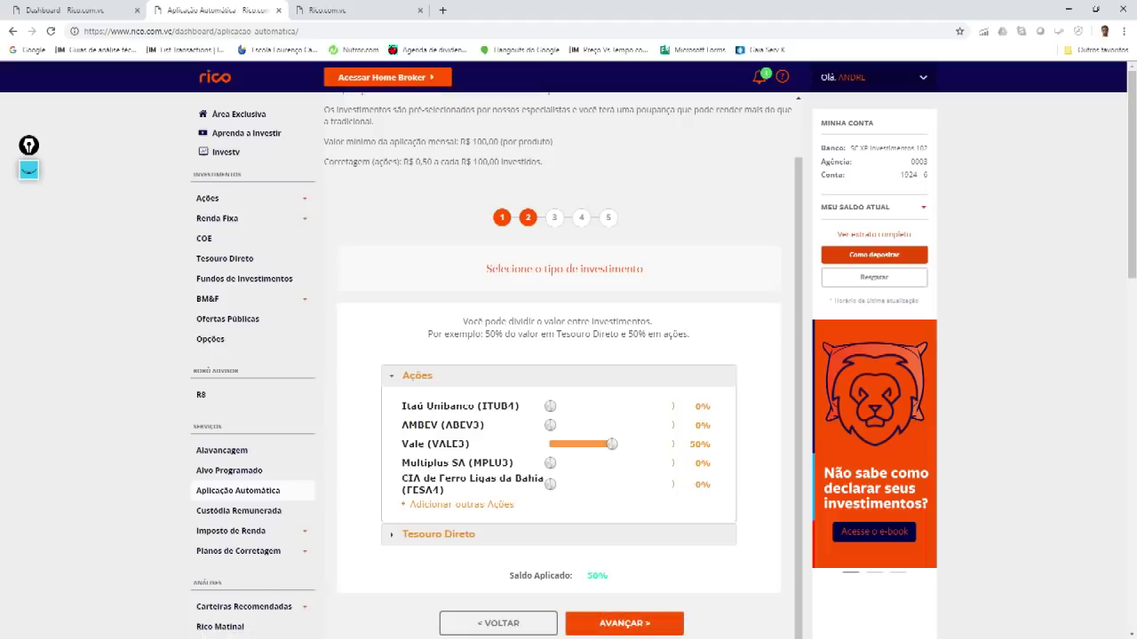
pyautogui.click(438, 533)
pyautogui.scroll(-1, 563, 366)
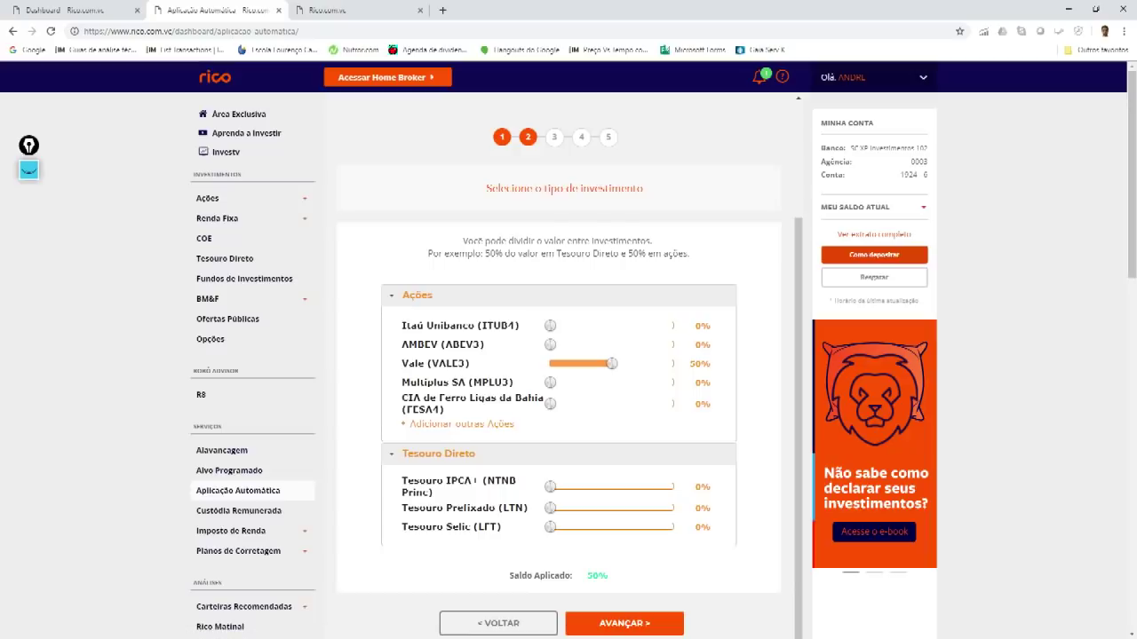
pyautogui.moveTo(550, 526); pyautogui.dragTo(611, 527)
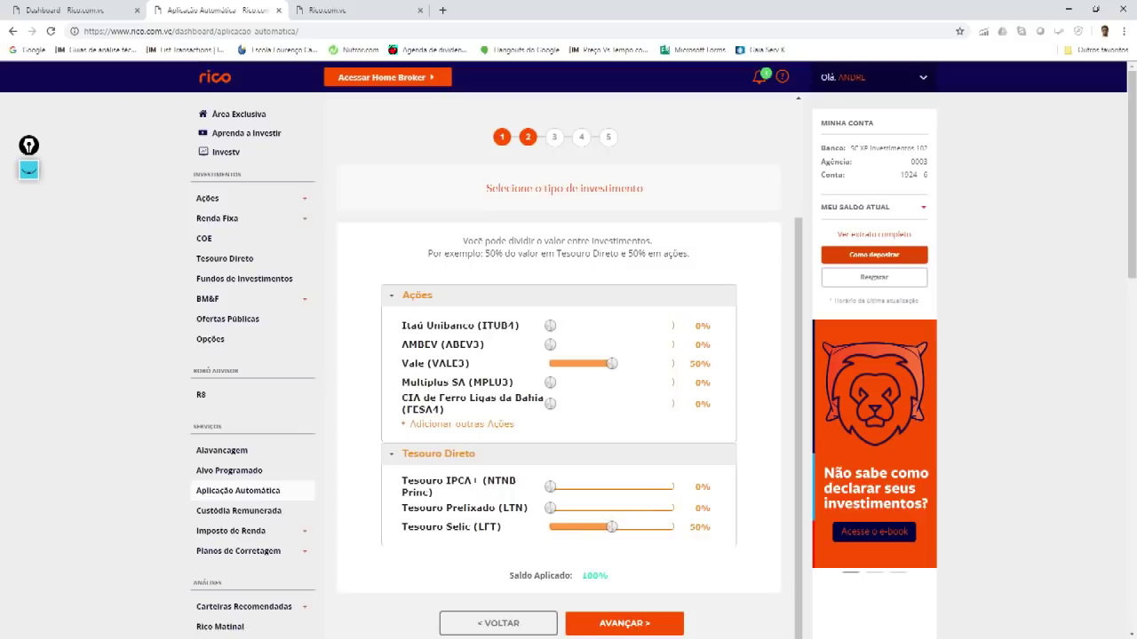
# Advance the Aplicação Automática setup with day 10 and the registered Banco do Brasil account, up to the terms and electronic signature stage
pyautogui.scroll(-1, 568, 355)
pyautogui.click(625, 564)
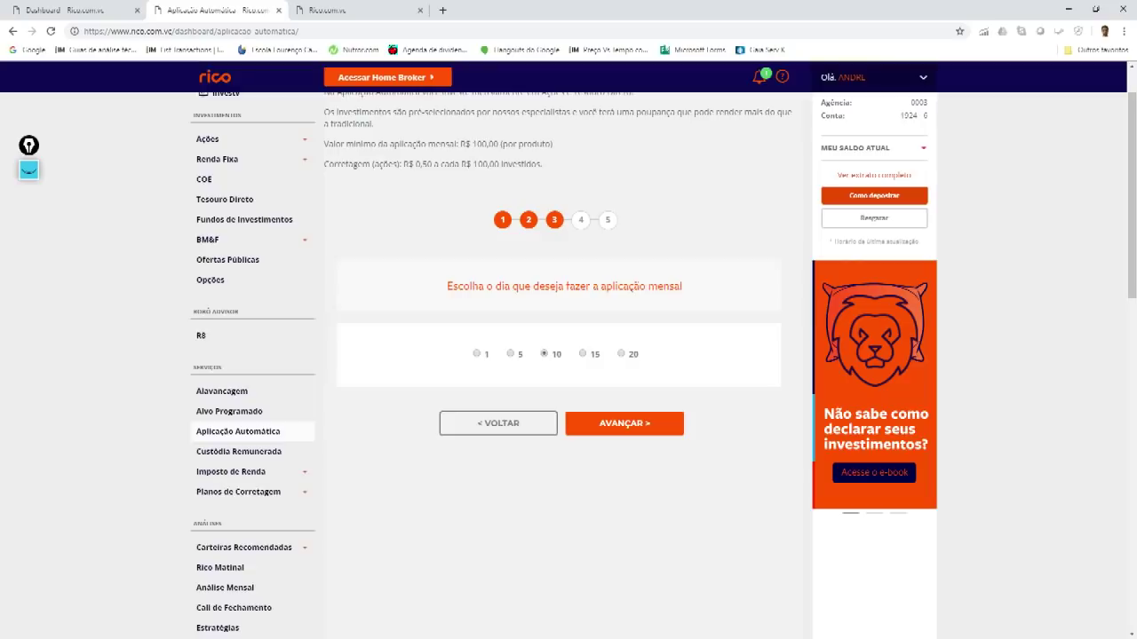
pyautogui.click(624, 423)
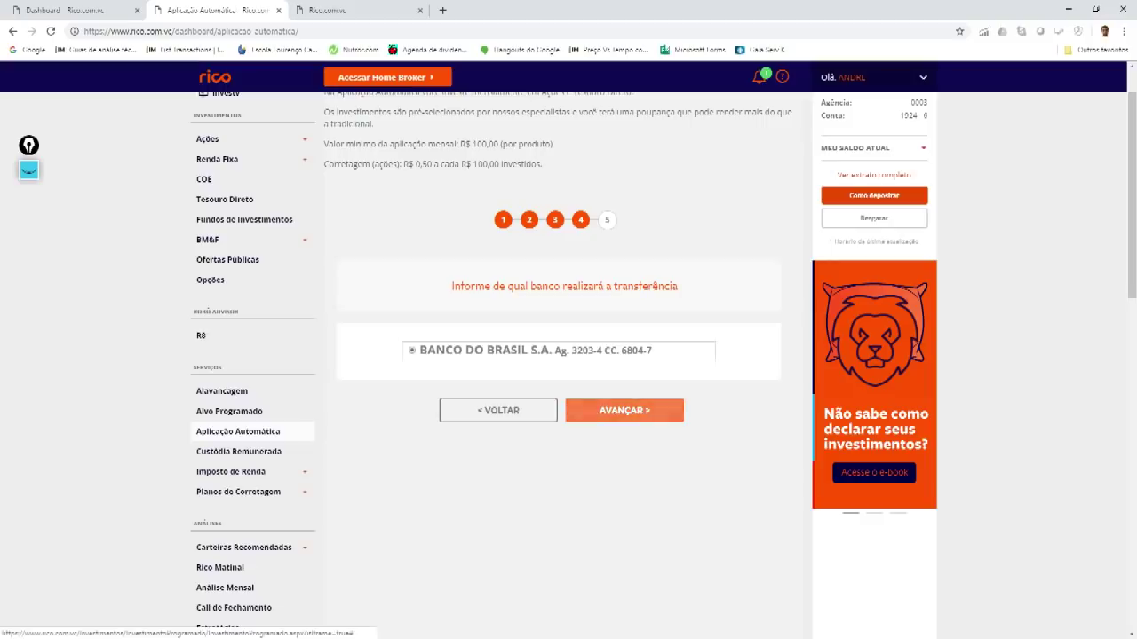
pyautogui.click(624, 409)
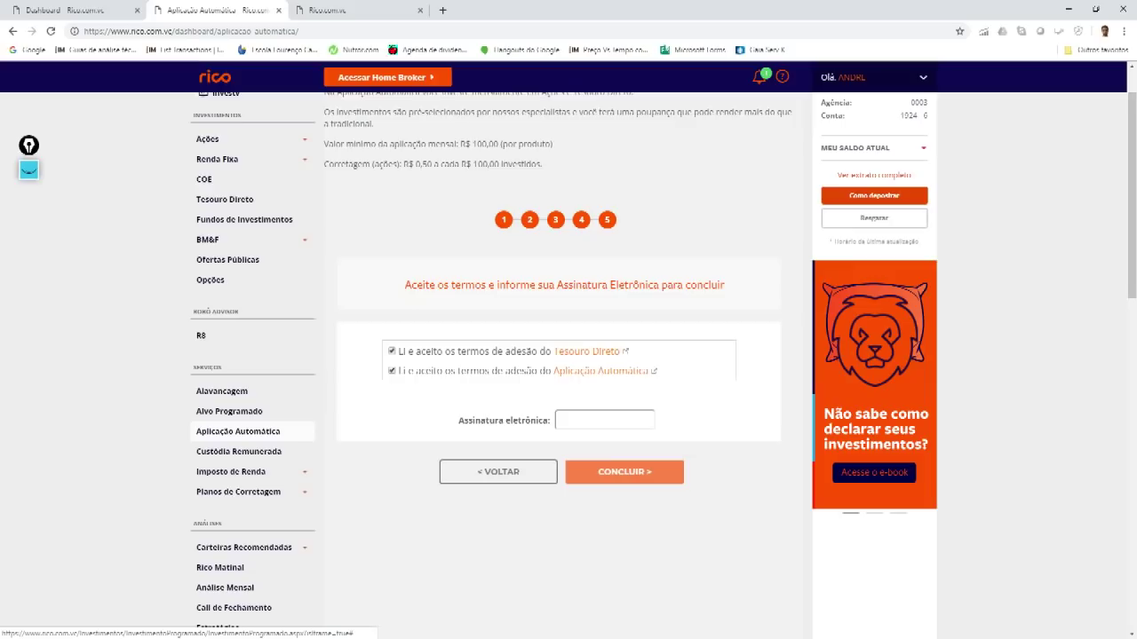
# View the Custódia Remunerada service page and the Imposto de Renda page
pyautogui.click(238, 451)
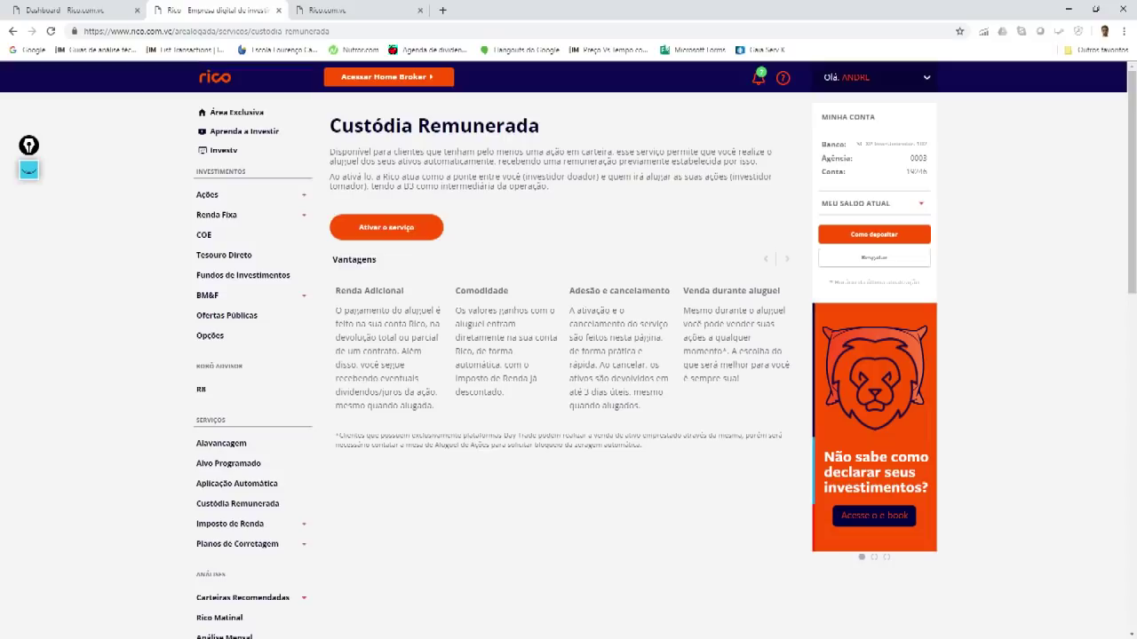
pyautogui.scroll(-1, 224, 619)
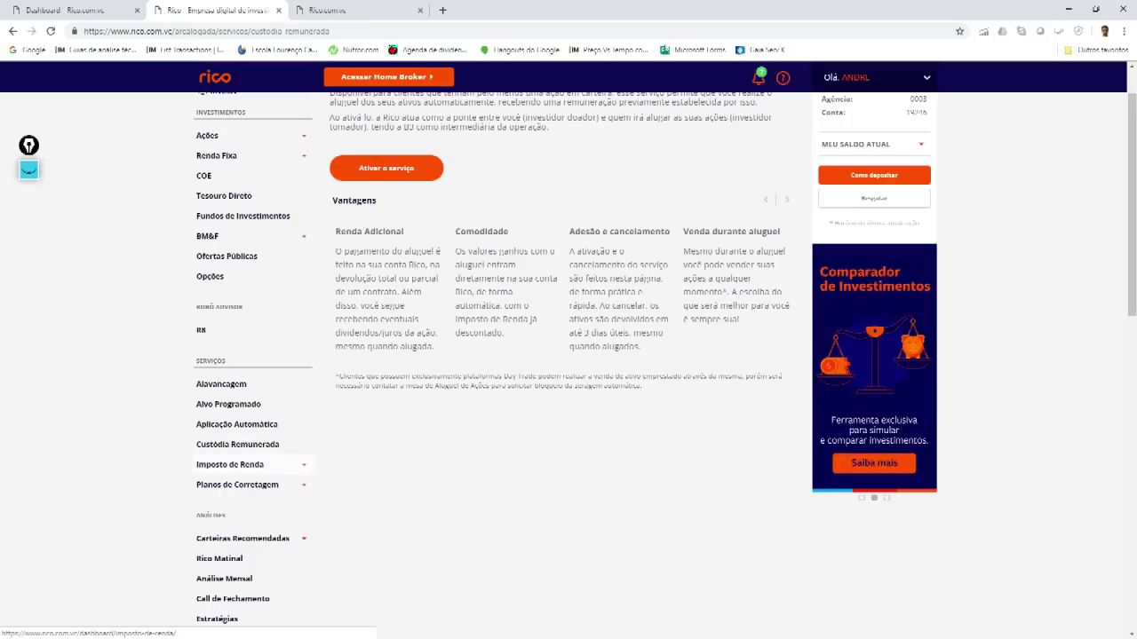
pyautogui.press('Return')
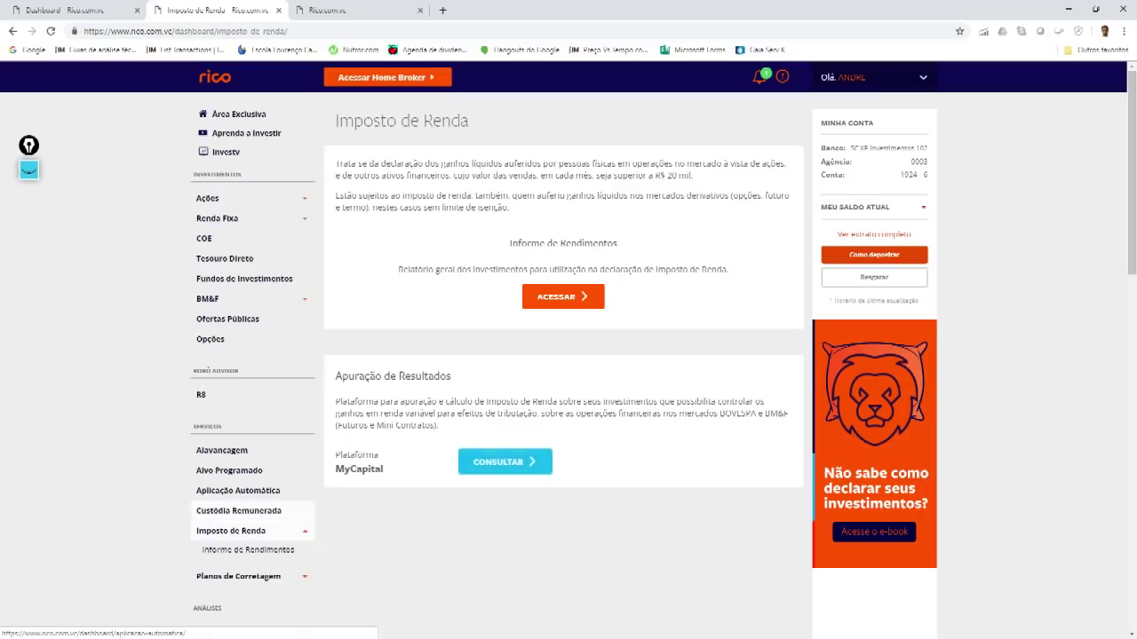
pyautogui.scroll(-2, 249, 511)
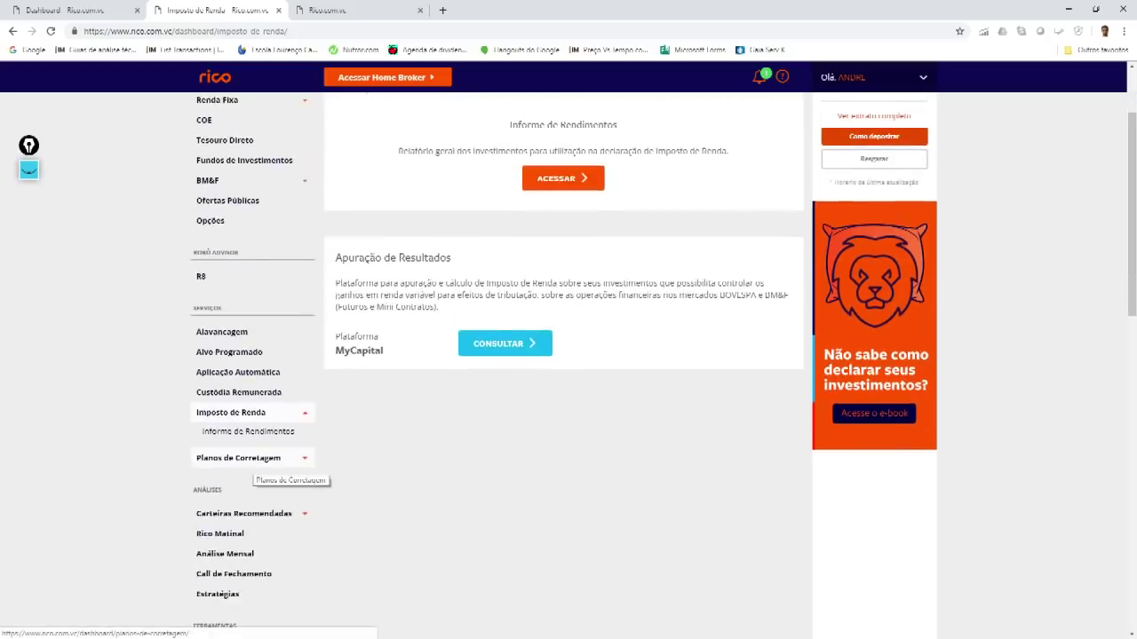
# Open the Planos de Corretagem page to see the brokerage plans
pyautogui.click(257, 460)
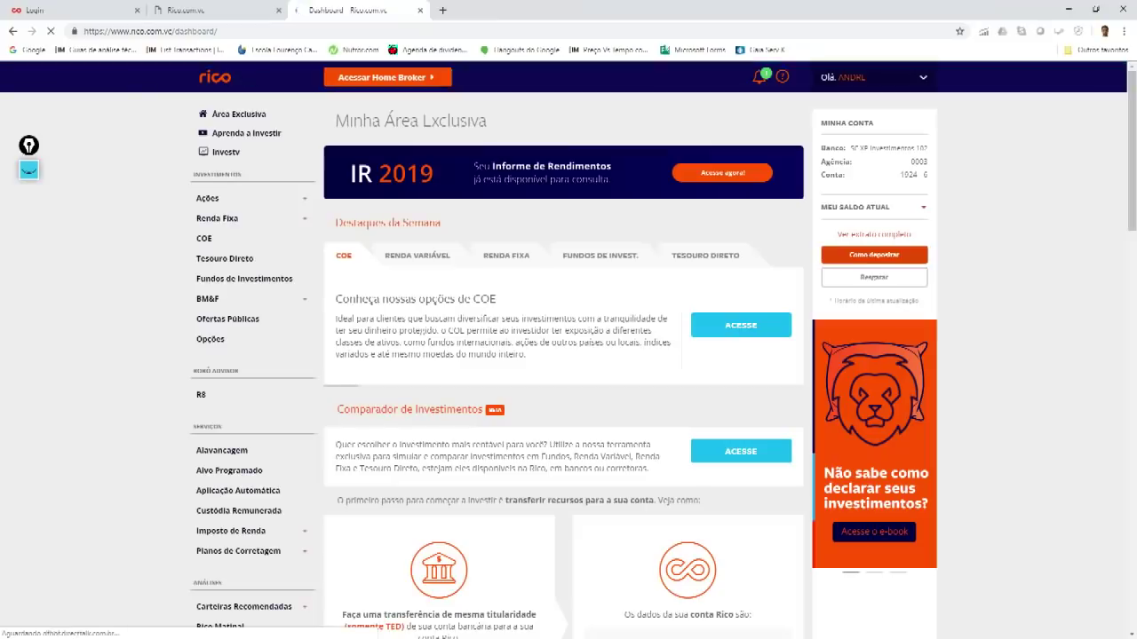
pyautogui.scroll(-3, 253, 356)
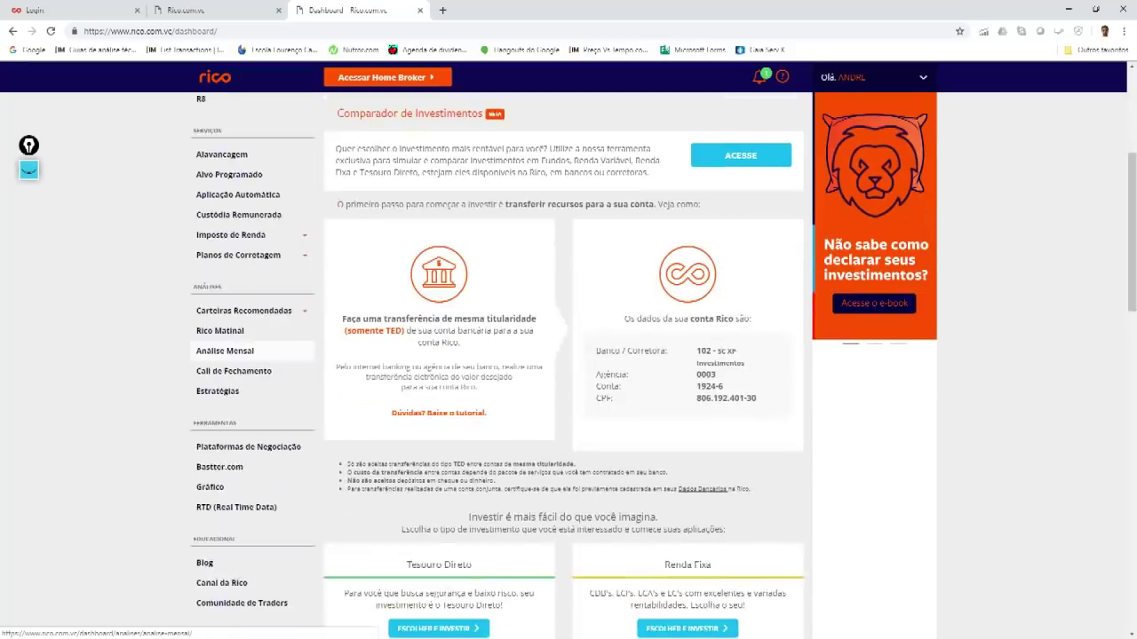
pyautogui.scroll(-3, 253, 355)
pyautogui.scroll(3, 253, 356)
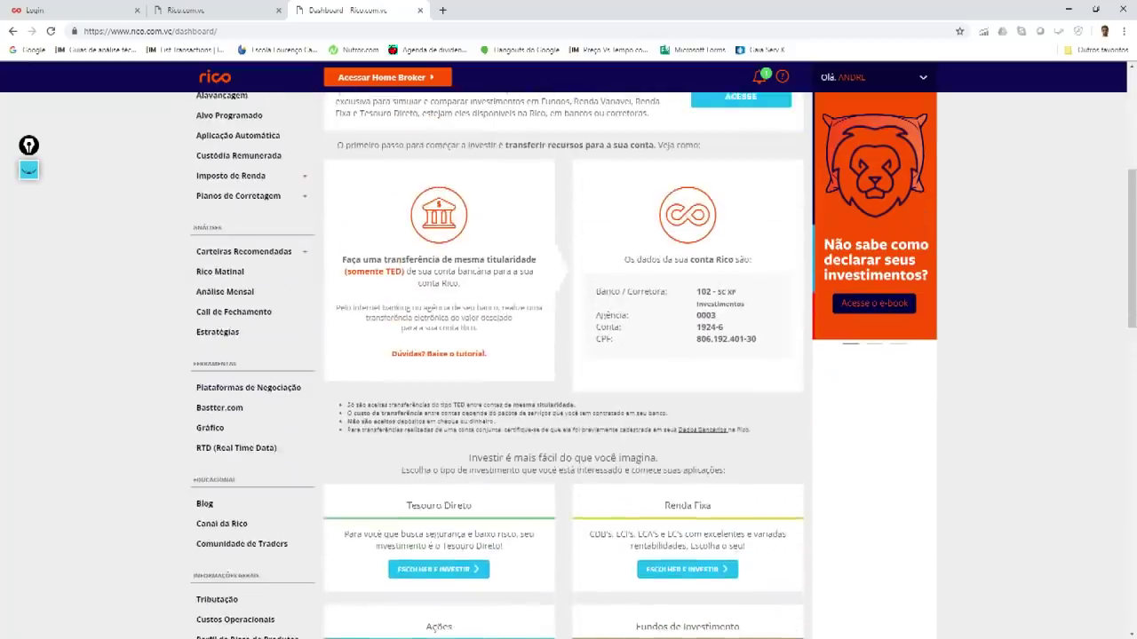
pyautogui.scroll(1, 253, 355)
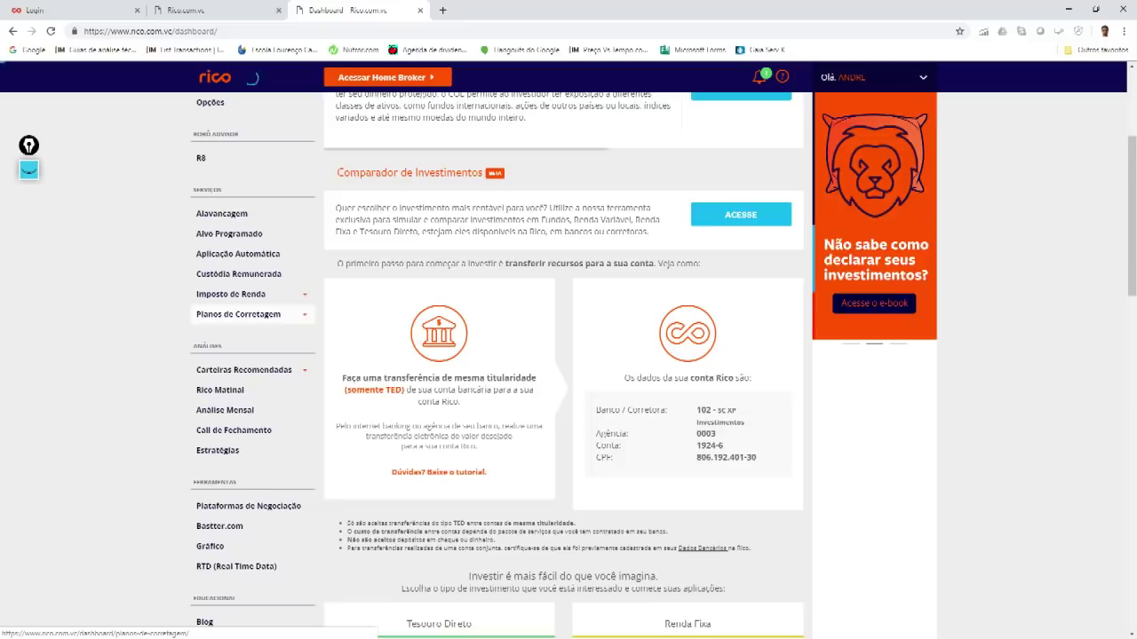
pyautogui.click(238, 314)
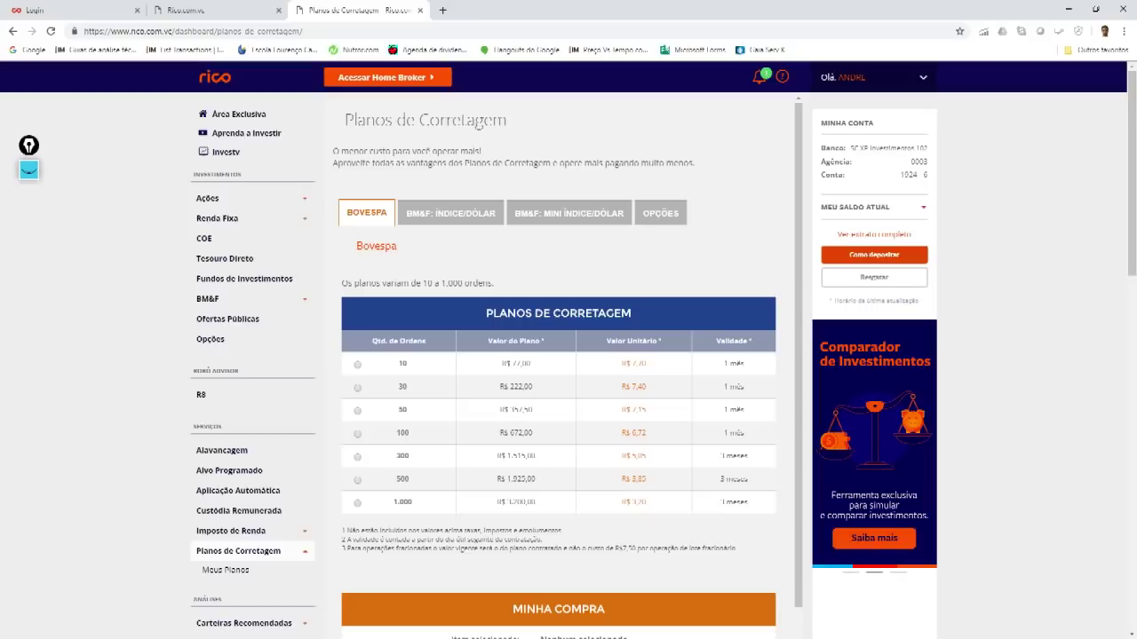
# Select the 100-order Bovespa brokerage plan and try to buy it from the Minha Compra summary
pyautogui.click(357, 433)
pyautogui.scroll(-2, 559, 371)
pyautogui.scroll(-2, 559, 371)
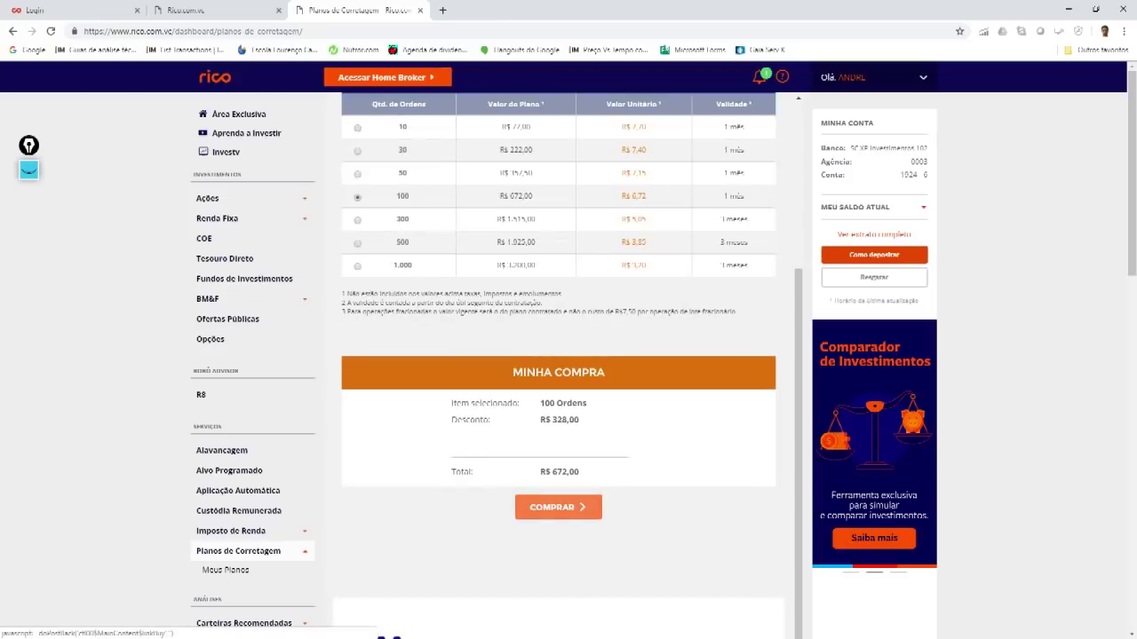
pyautogui.click(558, 507)
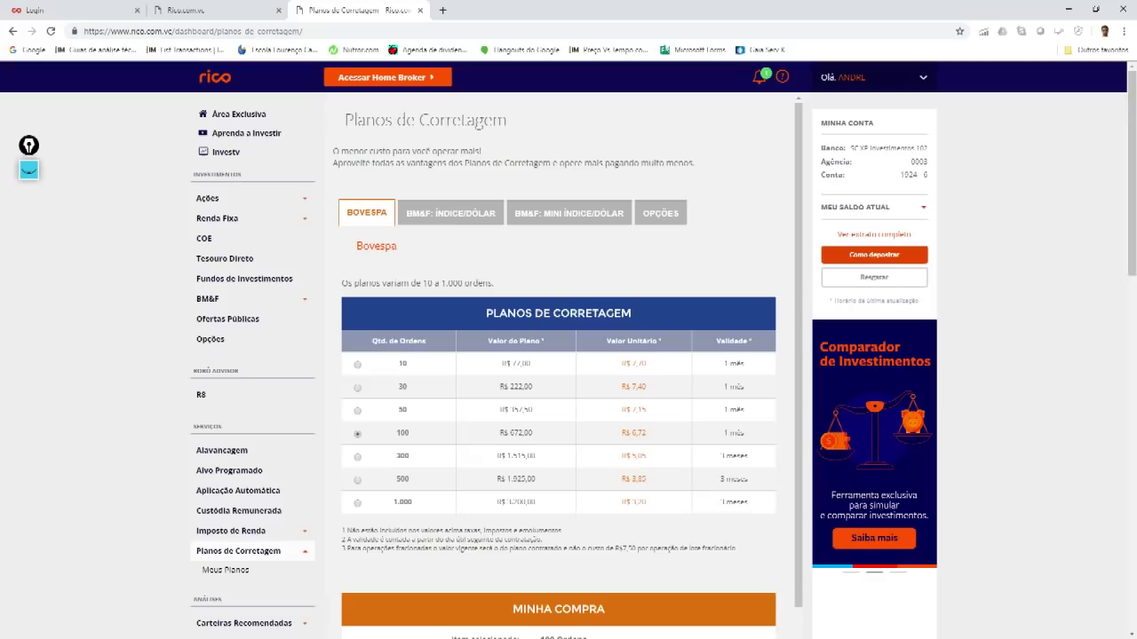
# Review the brokerage plans for BM&F Índice/Dólar, BM&F Mini Índice/Dólar and Opções
pyautogui.click(450, 213)
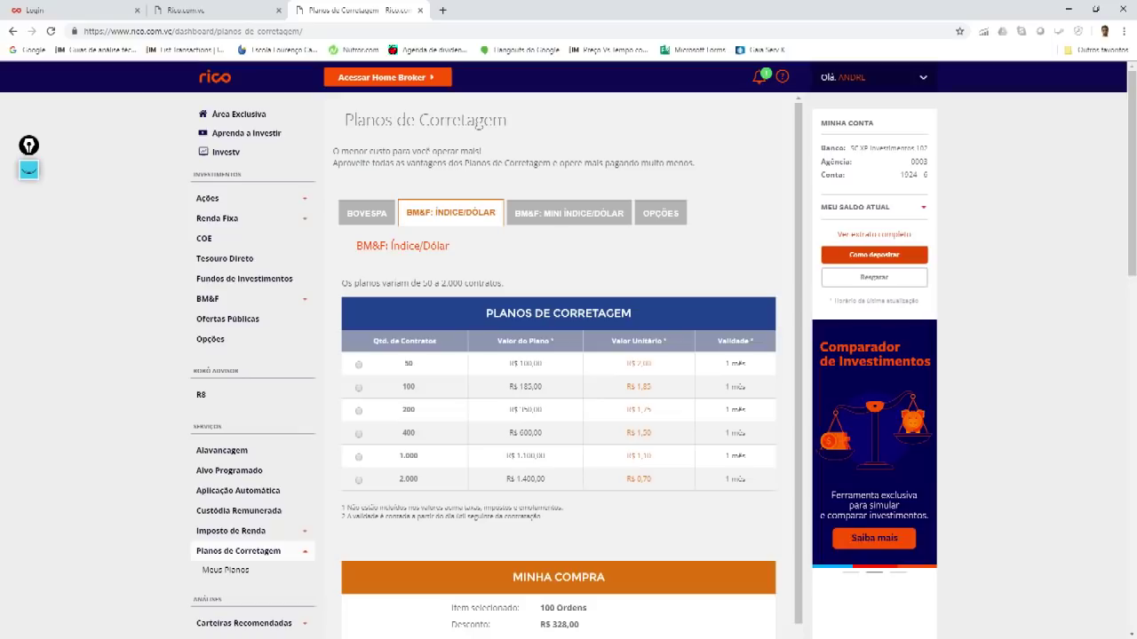
pyautogui.click(569, 213)
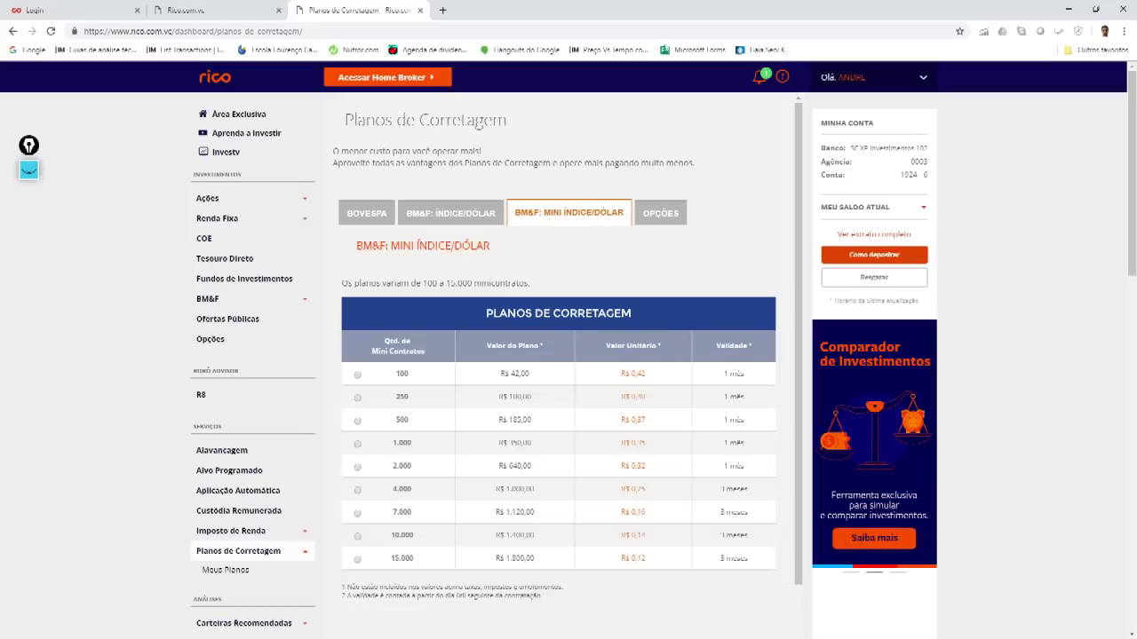
pyautogui.click(659, 213)
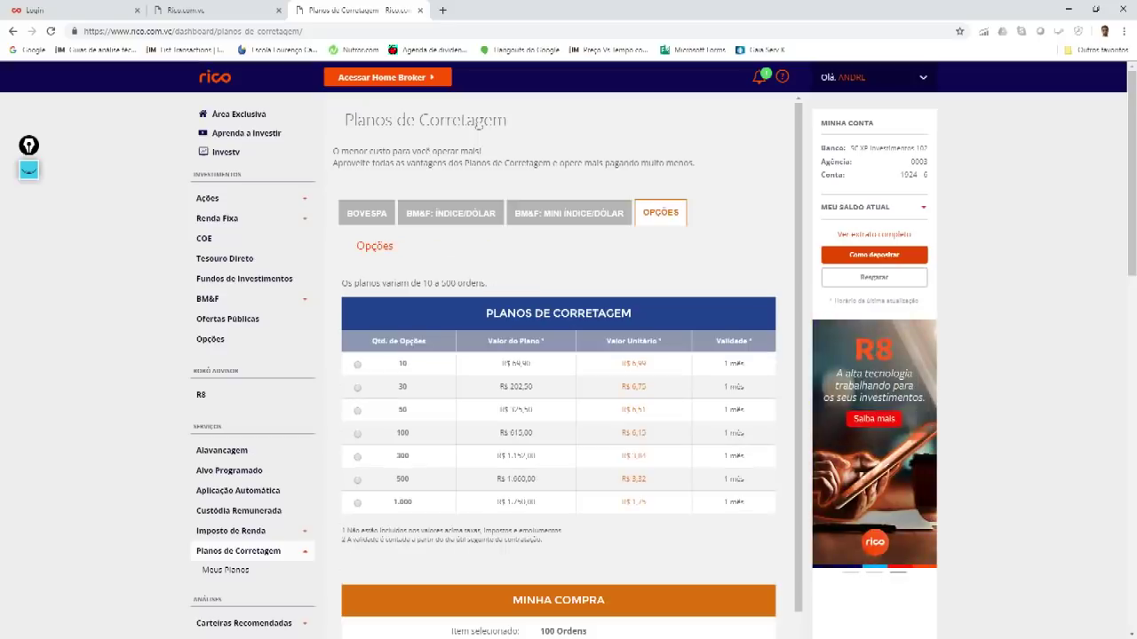
pyautogui.scroll(-3, 558, 400)
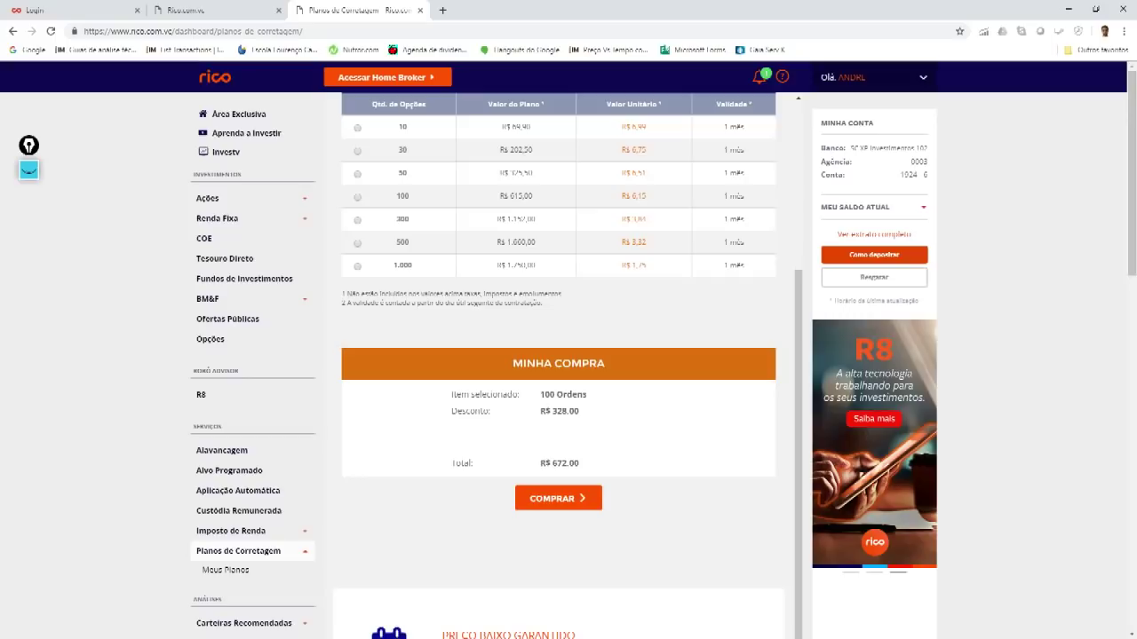
pyautogui.scroll(3, 558, 365)
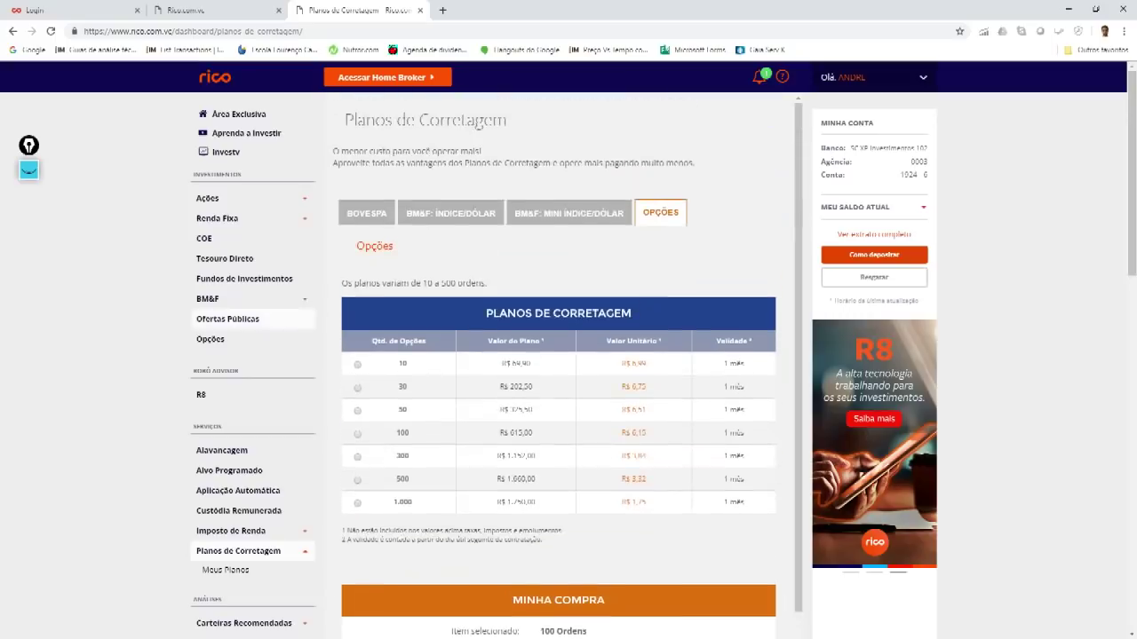
# Open Carteiras Recomendadas and view the Dividendos 8+ portfolio
pyautogui.scroll(-1, 257, 324)
pyautogui.scroll(-1, 230, 364)
pyautogui.scroll(-2, 231, 364)
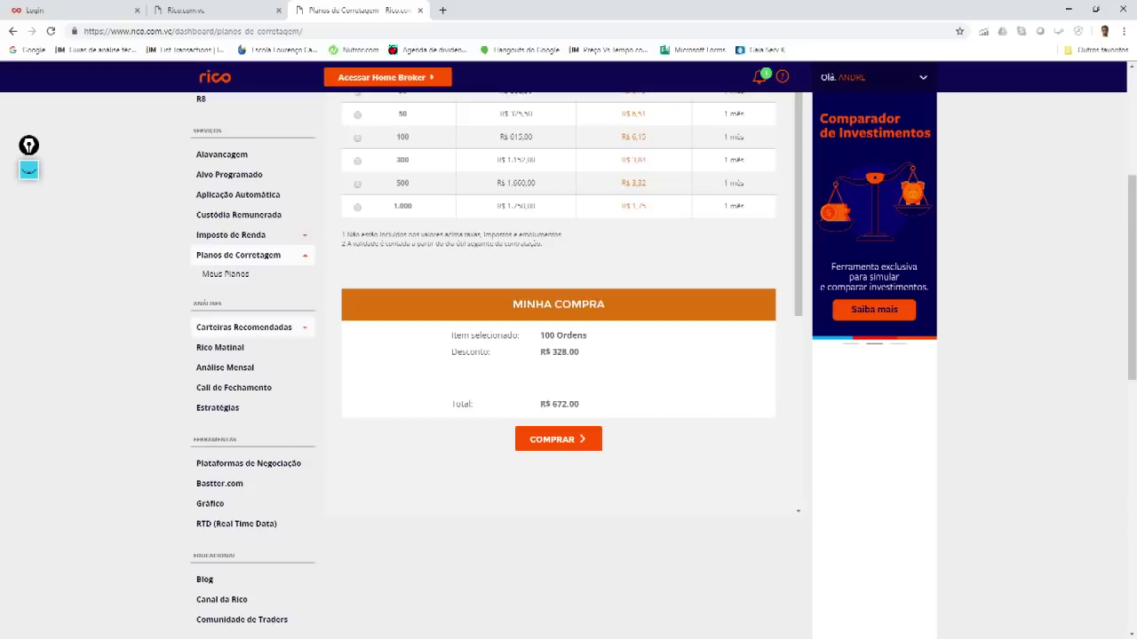
pyautogui.click(243, 327)
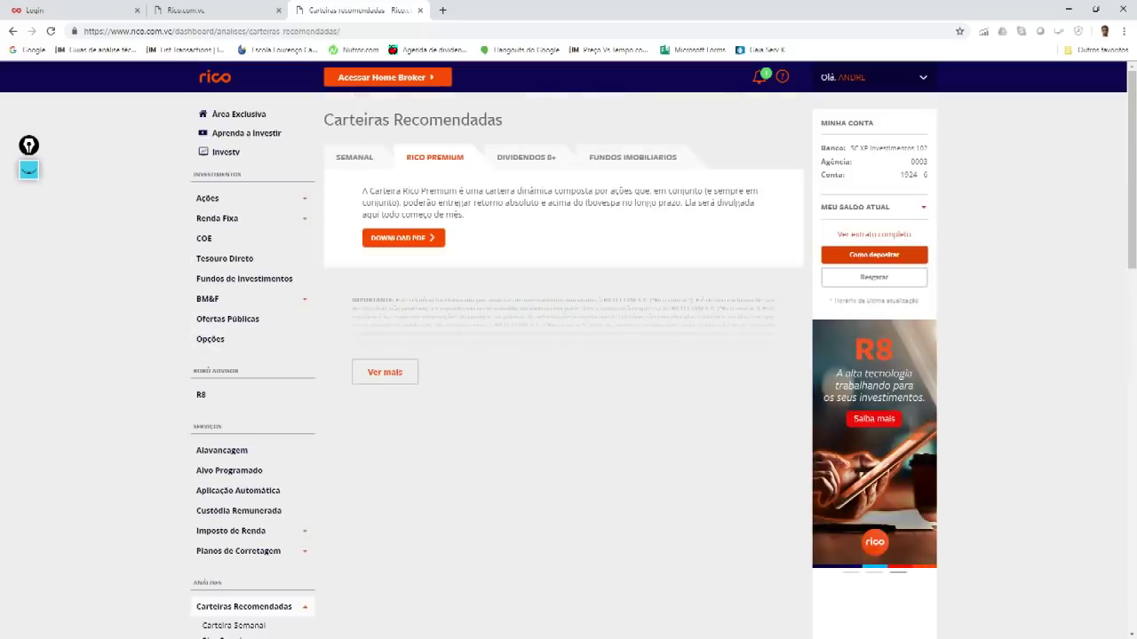
pyautogui.click(526, 157)
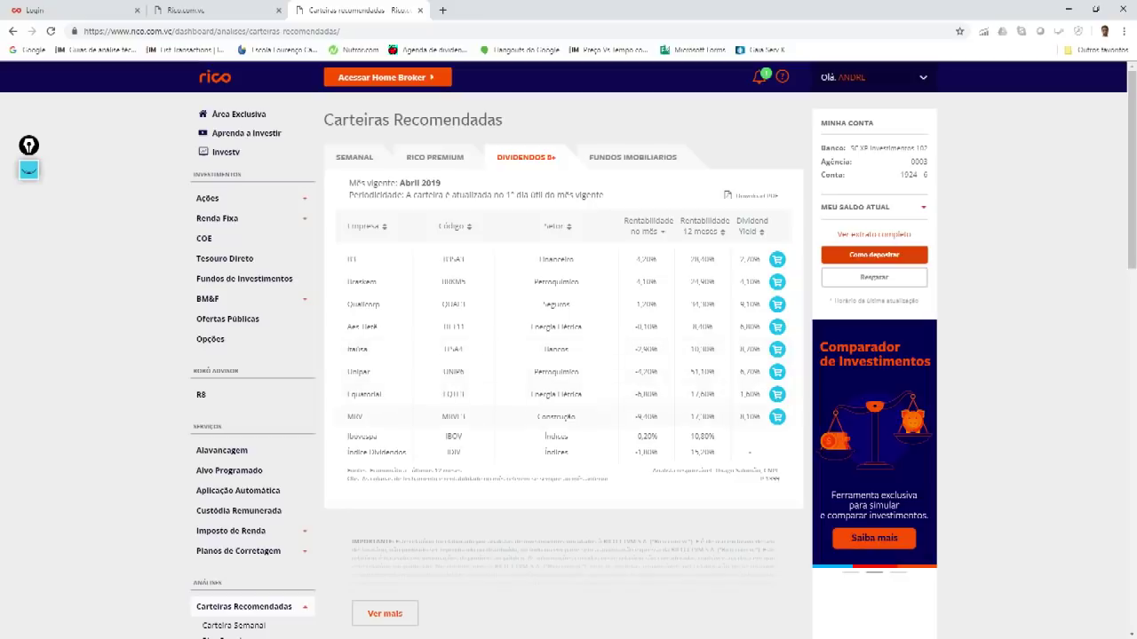
# Open the Dividendos 8+ portfolio's PDF report, examine the portfolio changes, Ibovespa comparison and stock rationales, and close it
pyautogui.moveTo(404, 452); pyautogui.dragTo(402, 452)
pyautogui.click(403, 452)
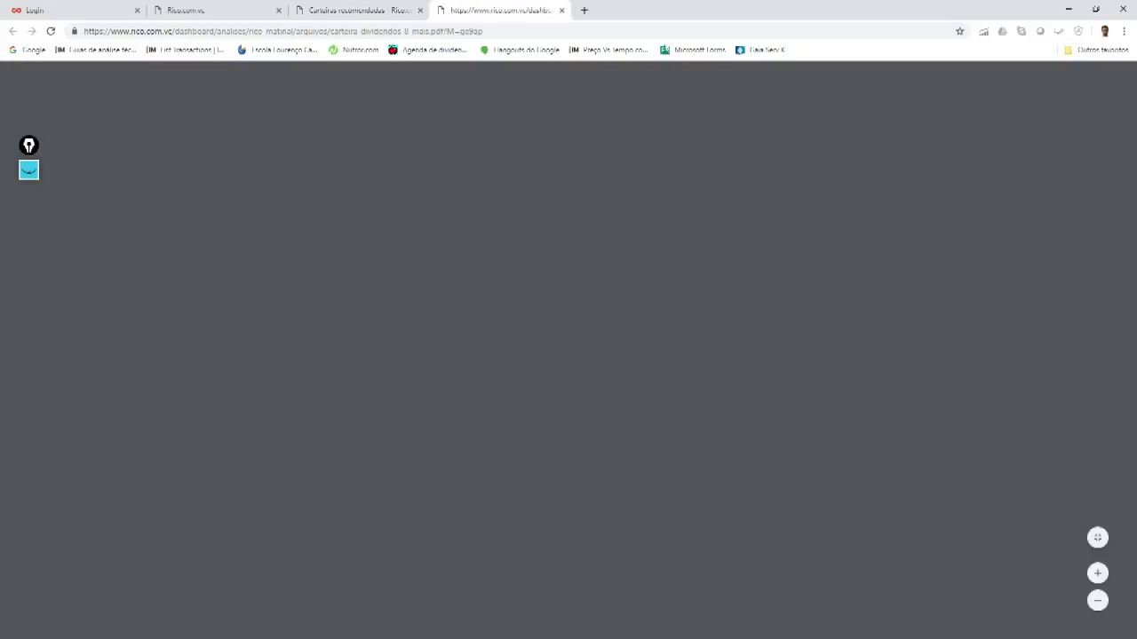
pyautogui.scroll(-5, 563, 364)
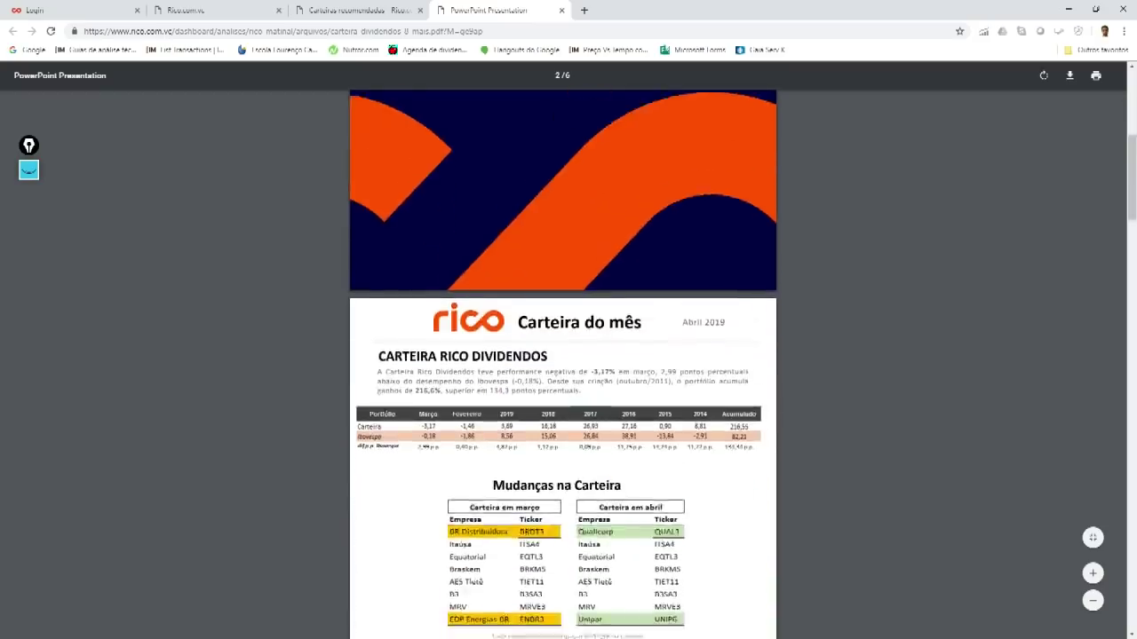
pyautogui.scroll(-3, 563, 364)
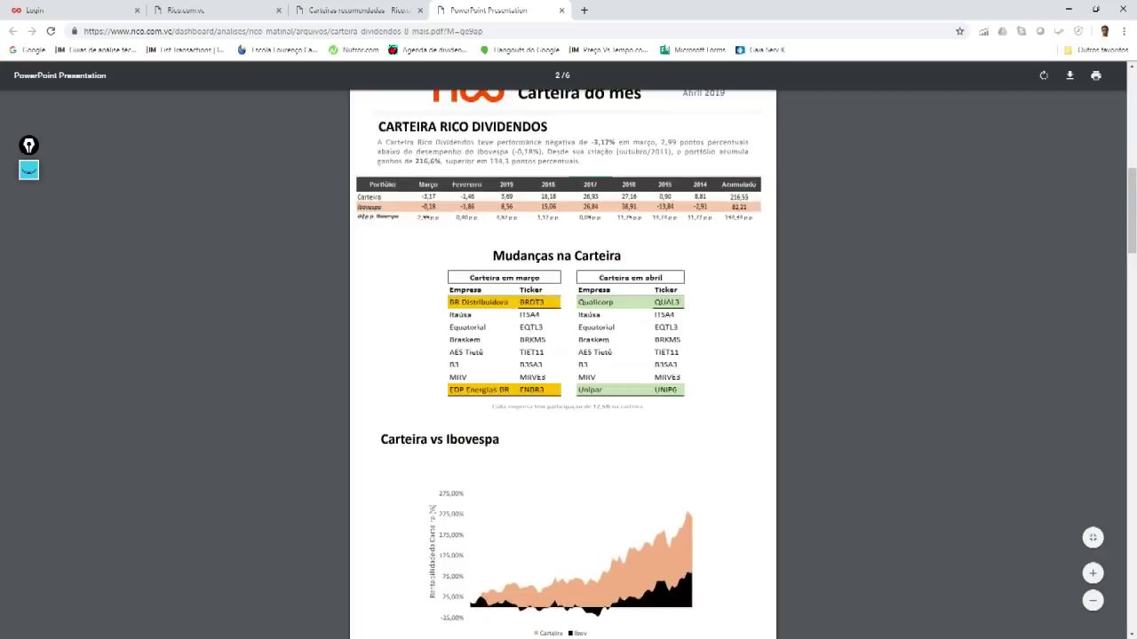
pyautogui.scroll(-2, 563, 364)
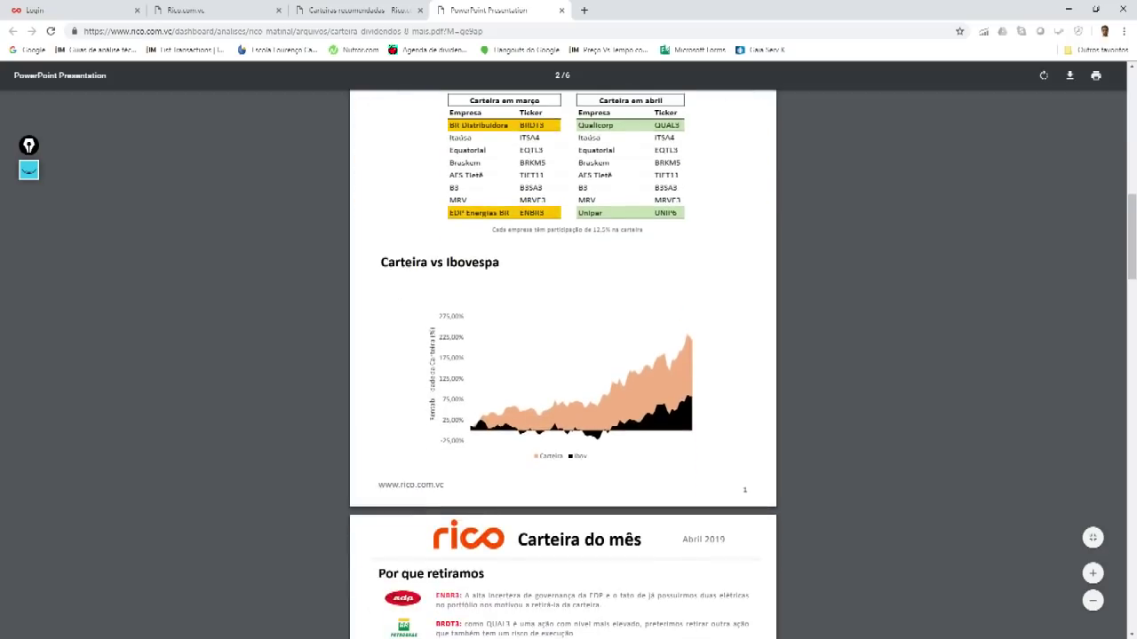
pyautogui.scroll(-5, 563, 364)
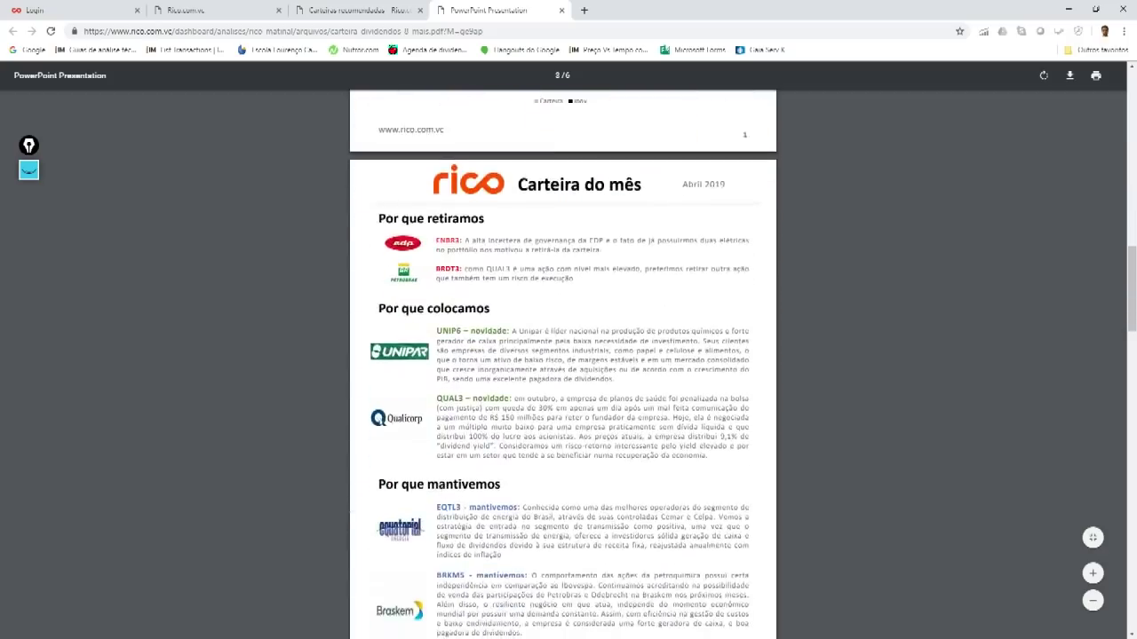
pyautogui.scroll(1, 563, 355)
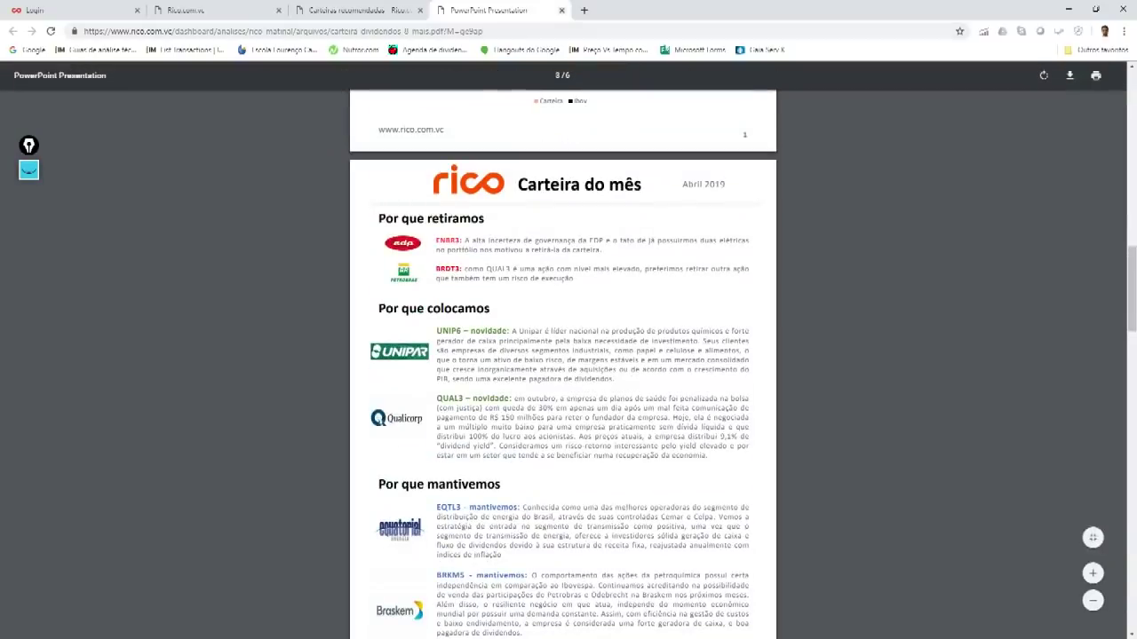
pyautogui.click(562, 10)
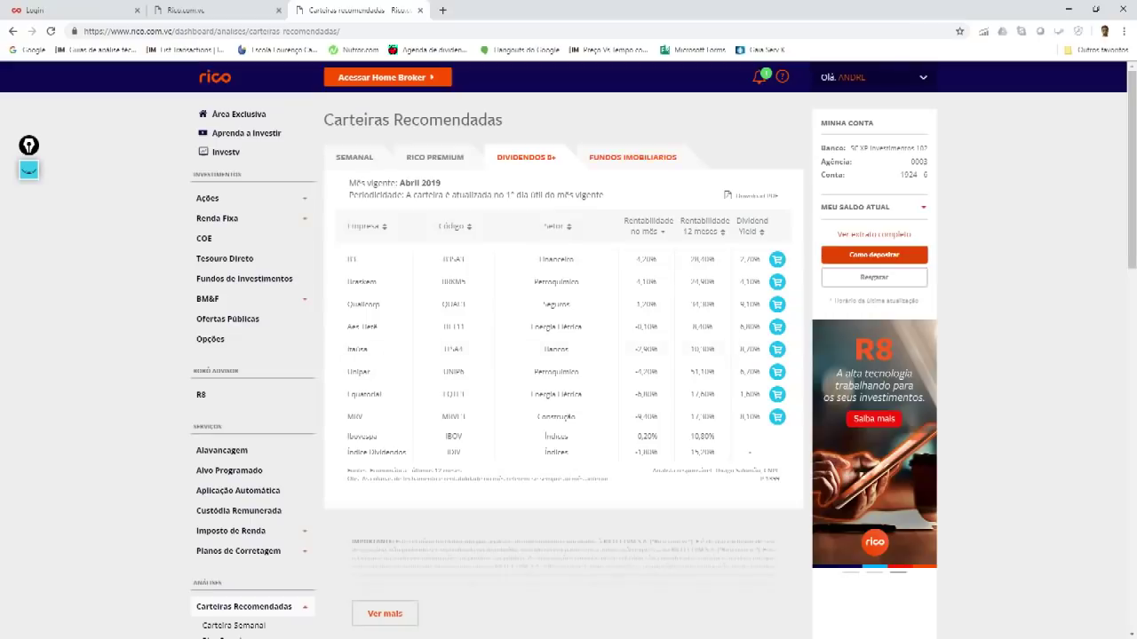
# View the Fundos Imobiliários recommended portfolio and open the Rico Premium portfolio's PDF report
pyautogui.click(632, 157)
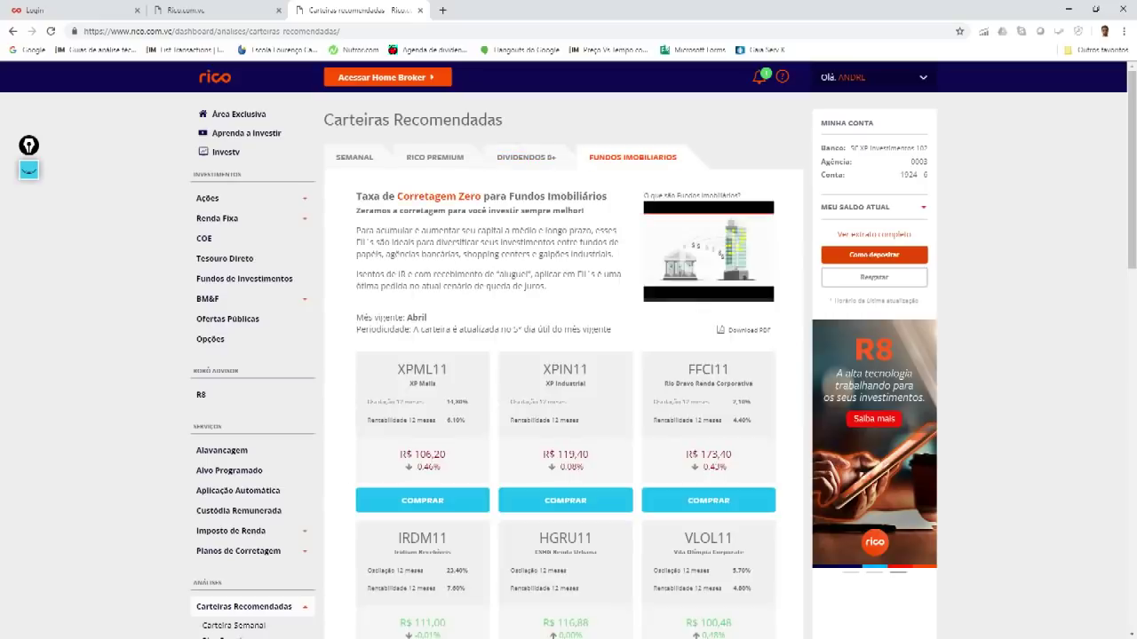
pyautogui.click(434, 158)
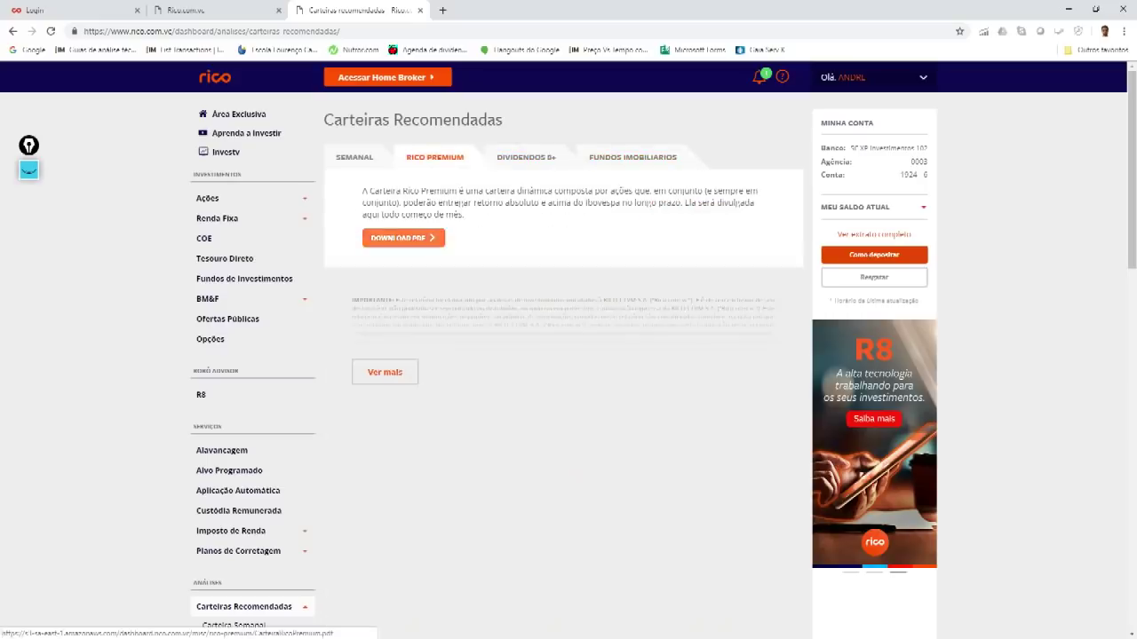
pyautogui.click(404, 238)
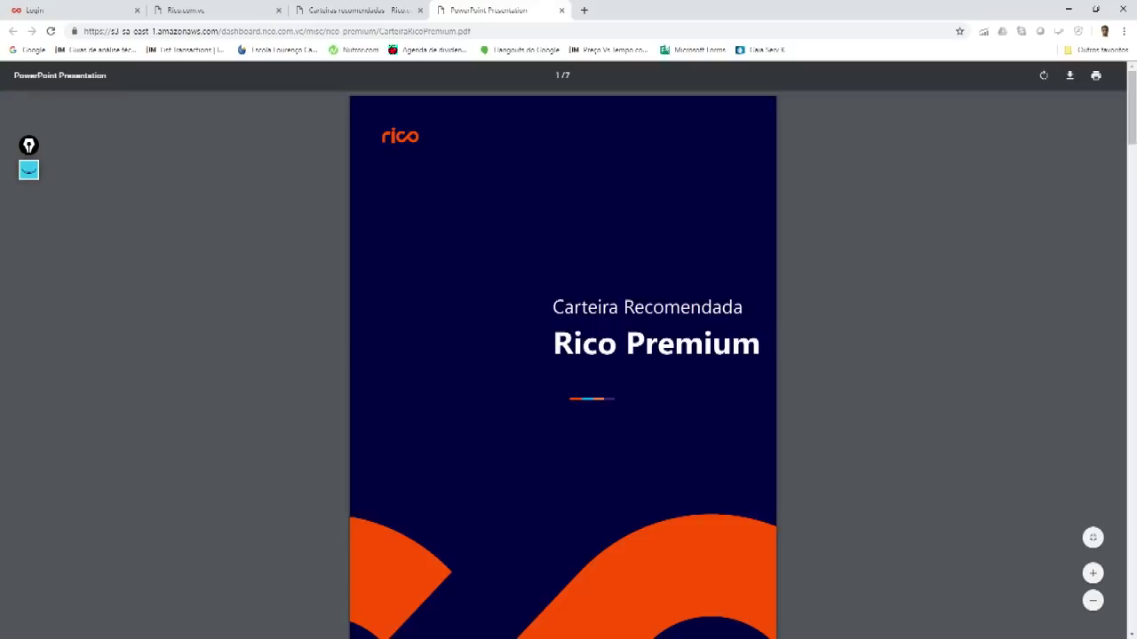
# Examine the Rico Premium report's portfolio composition, yearly returns and performance chart against the Ibovespa
pyautogui.scroll(-10, 563, 355)
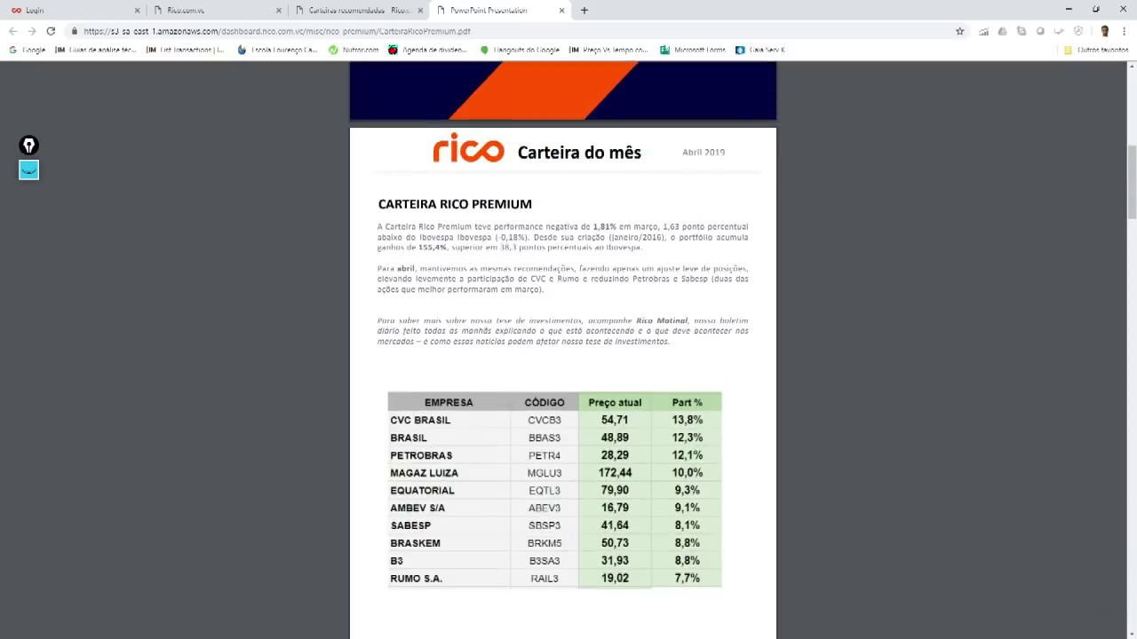
pyautogui.scroll(-1, 563, 355)
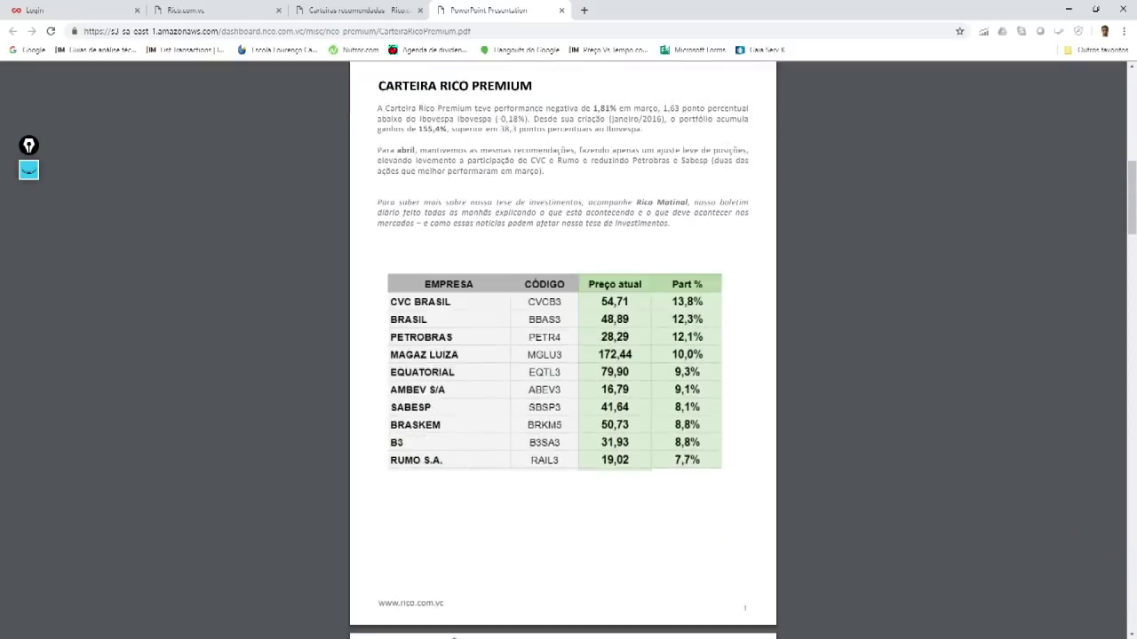
pyautogui.scroll(-10, 563, 355)
pyautogui.scroll(-10, 563, 355)
pyautogui.scroll(-3, 563, 356)
pyautogui.scroll(-3, 563, 355)
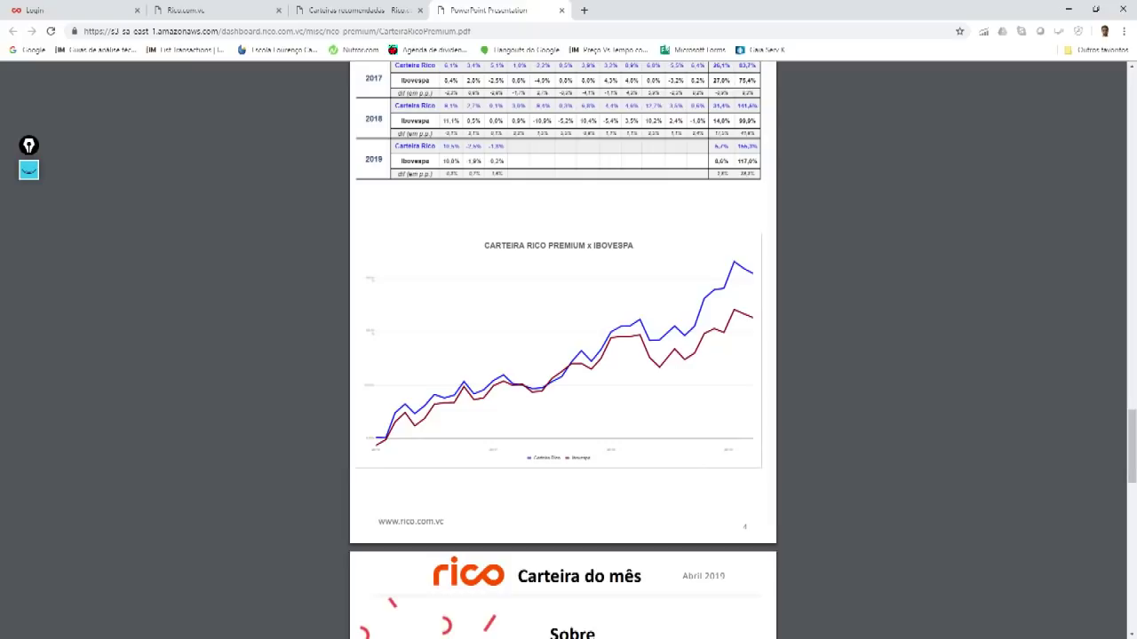
# Close the Rico Premium portfolio report and open the Rico Matinal analysis page
pyautogui.hotkey('ctrl', 'w')
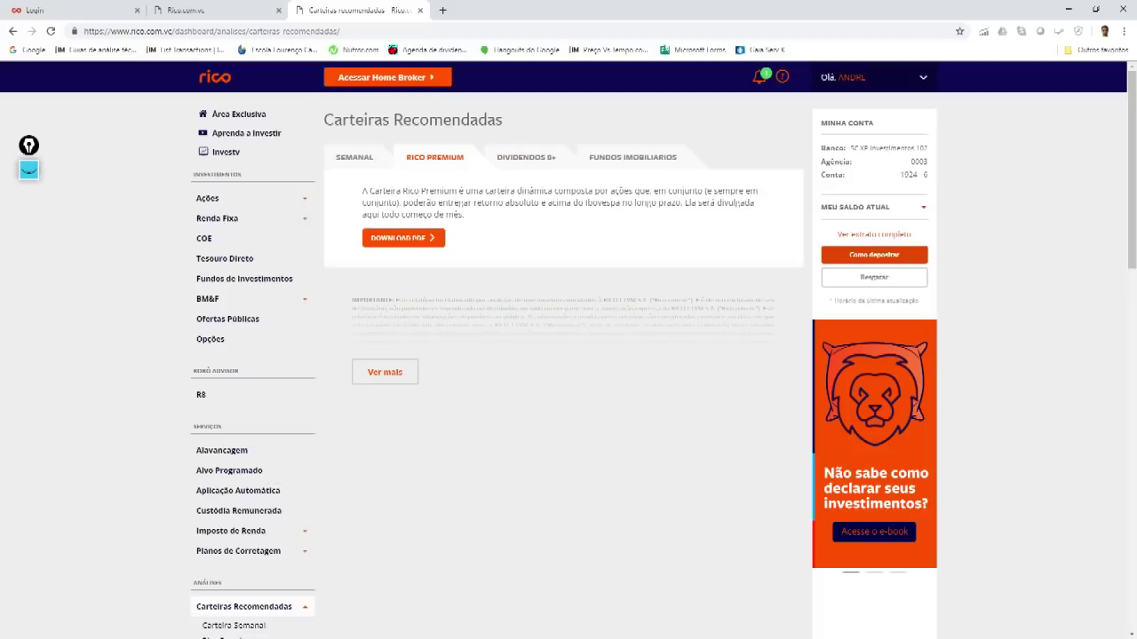
pyautogui.scroll(-2, 258, 449)
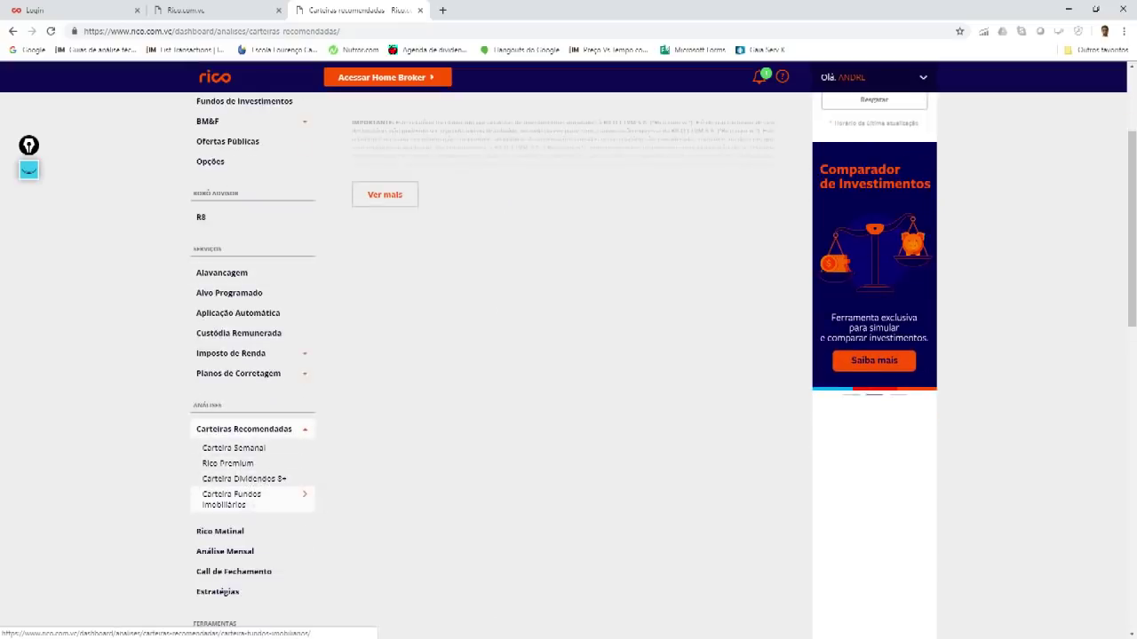
pyautogui.click(232, 520)
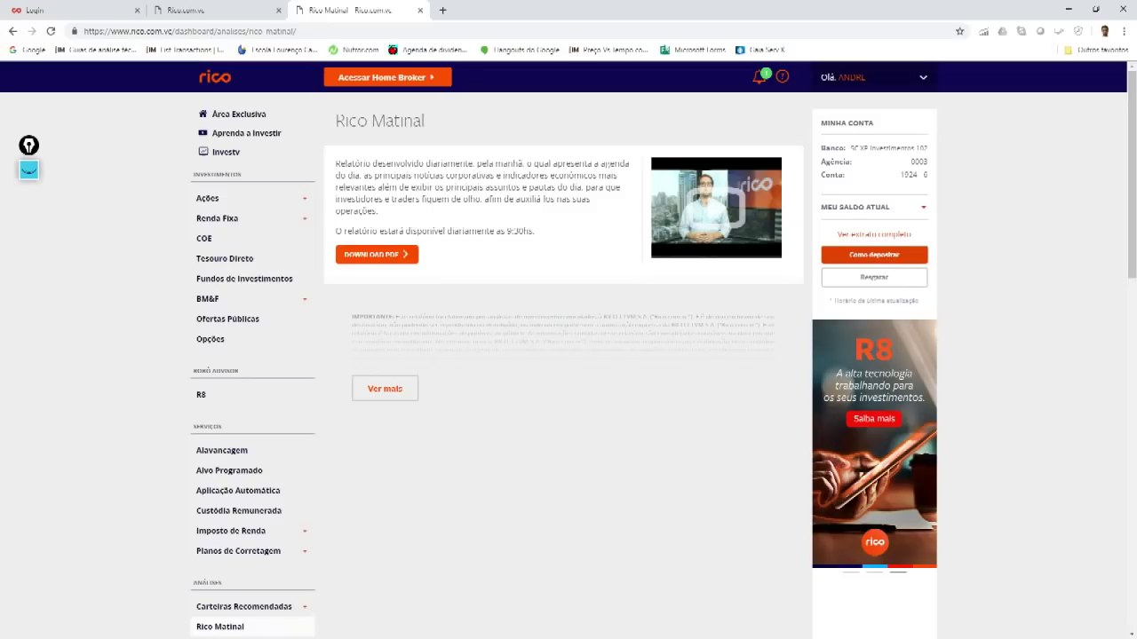
# Open the Estratégias page under the analyses and its Call Diário PDF report
pyautogui.scroll(-3, 569, 355)
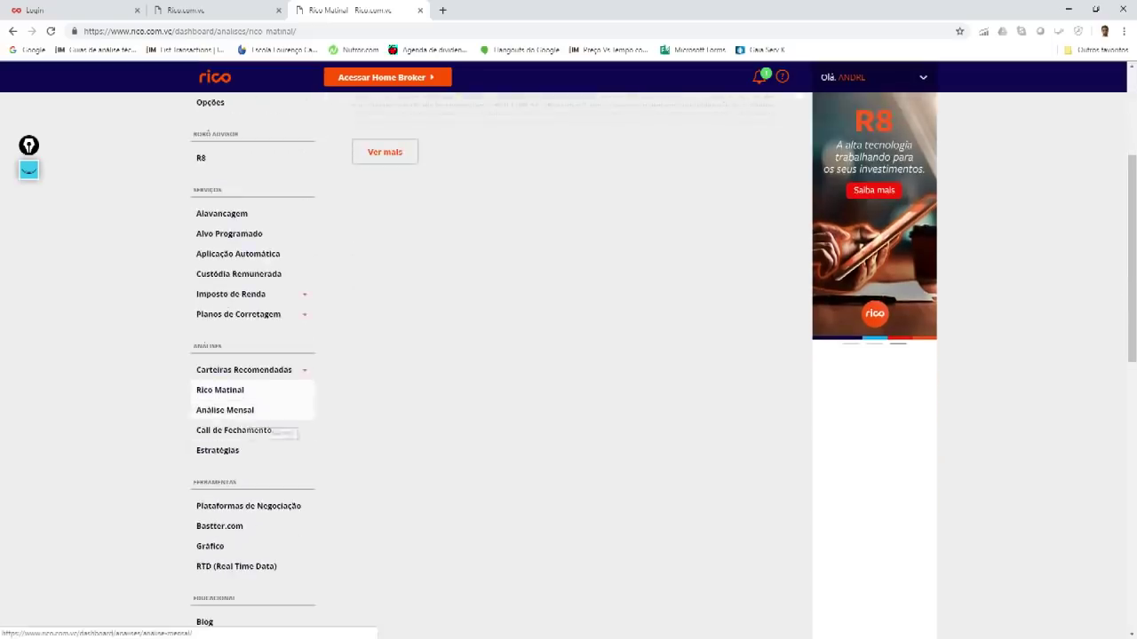
pyautogui.click(232, 456)
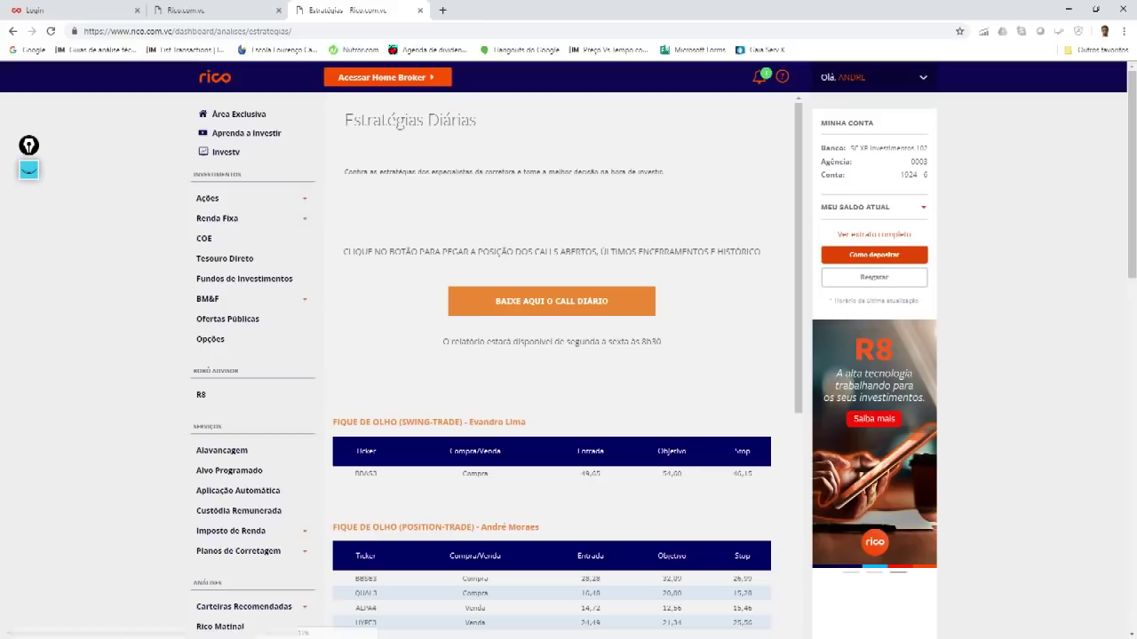
pyautogui.click(552, 301)
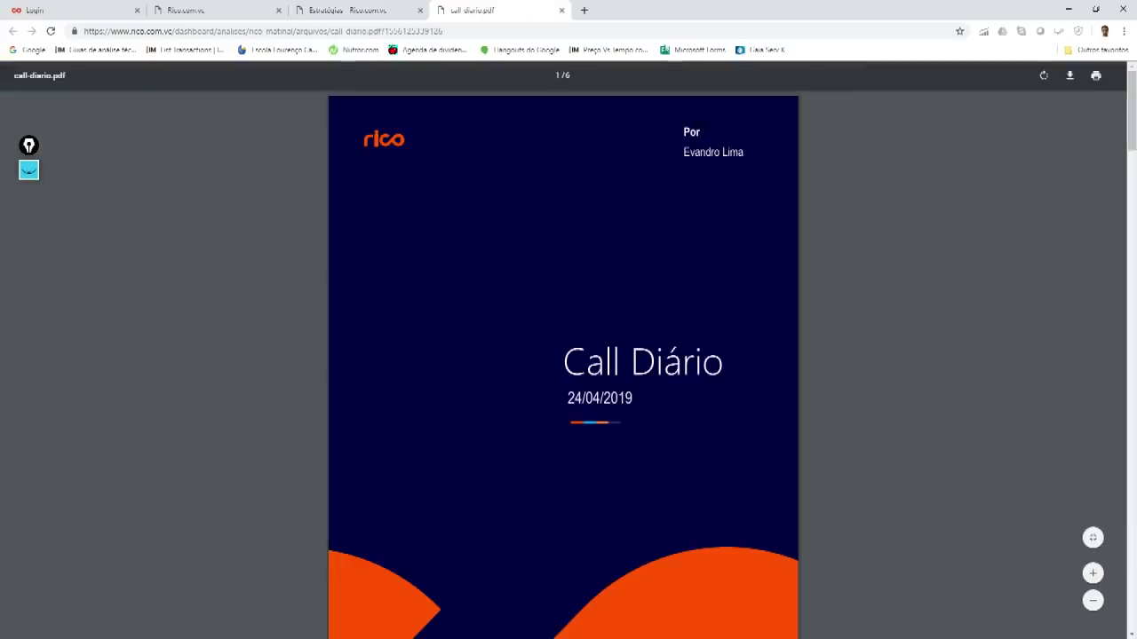
# Read through the Call Diário report, from the Bovespa index analysis and individual trade strategies to the contact page
pyautogui.scroll(-7, 563, 355)
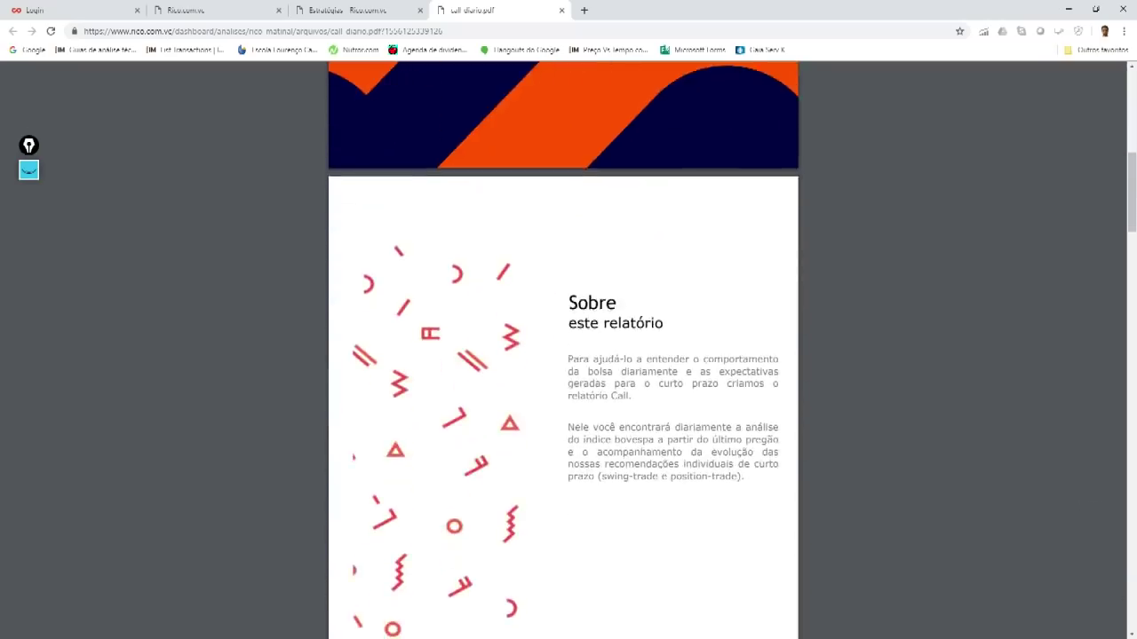
pyautogui.scroll(-9, 563, 356)
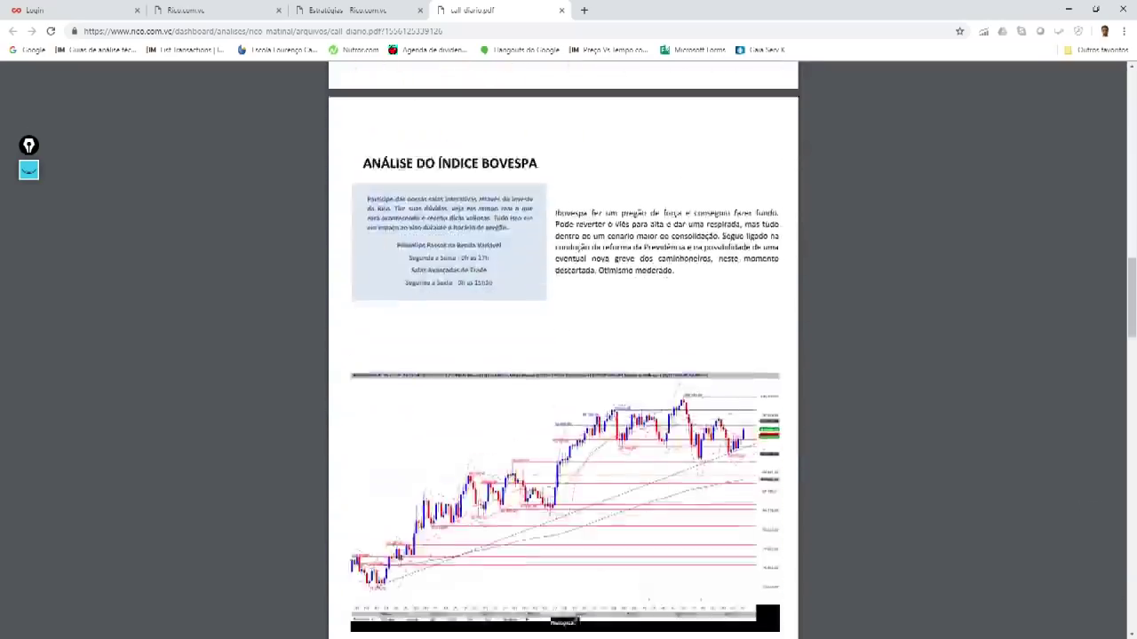
pyautogui.scroll(-8, 563, 355)
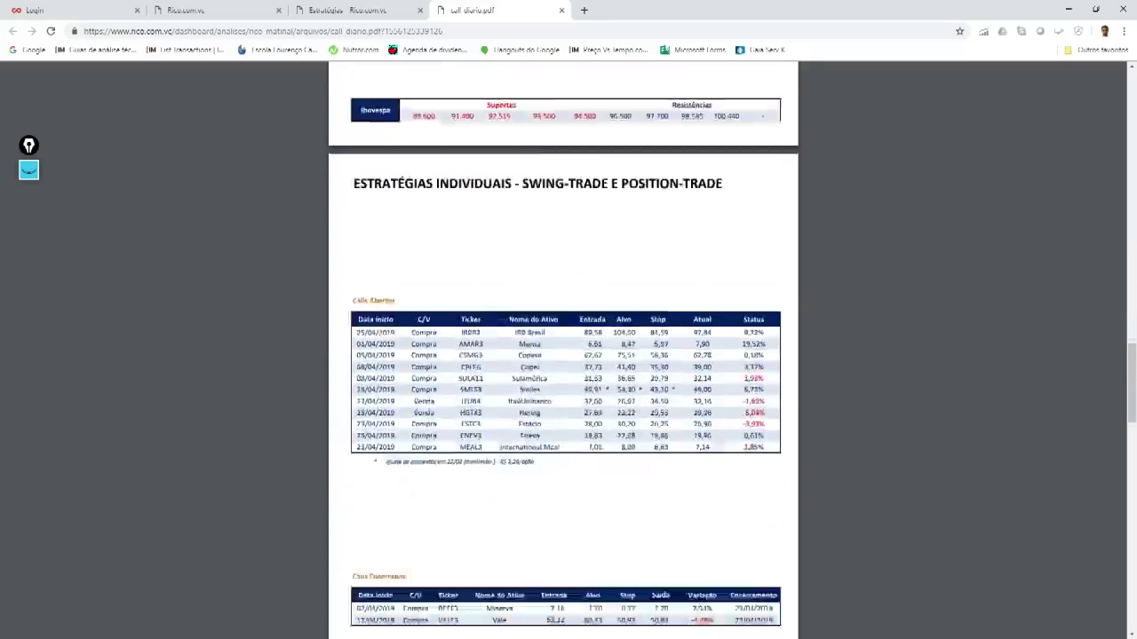
pyautogui.scroll(-8, 563, 355)
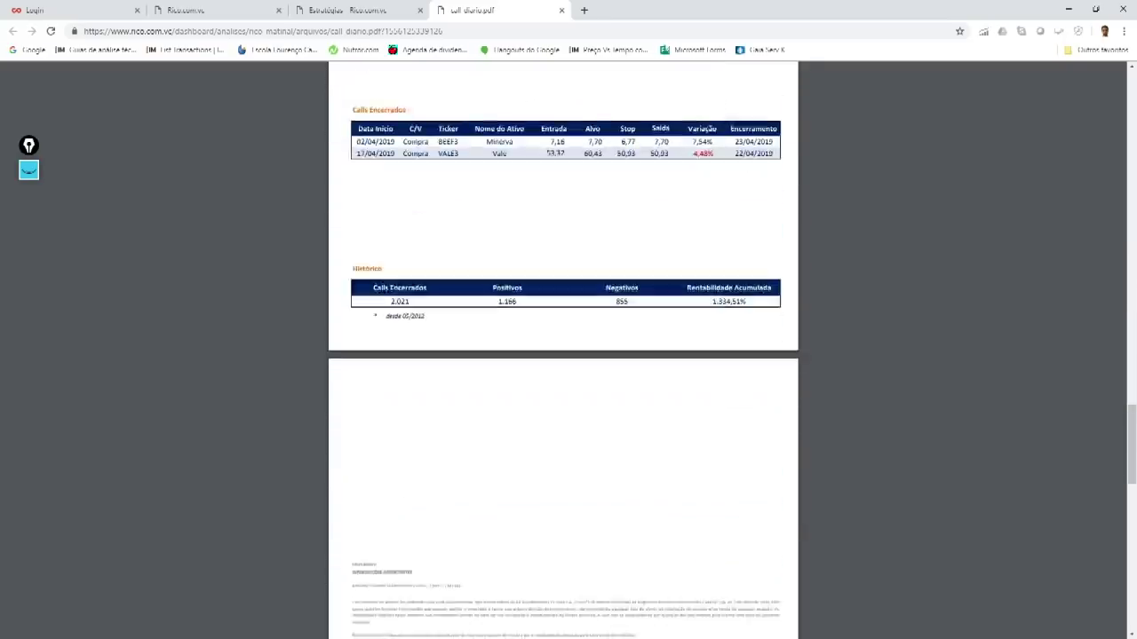
pyautogui.scroll(-5, 563, 356)
pyautogui.scroll(3, 563, 355)
pyautogui.scroll(-3, 563, 355)
pyautogui.scroll(10, 563, 355)
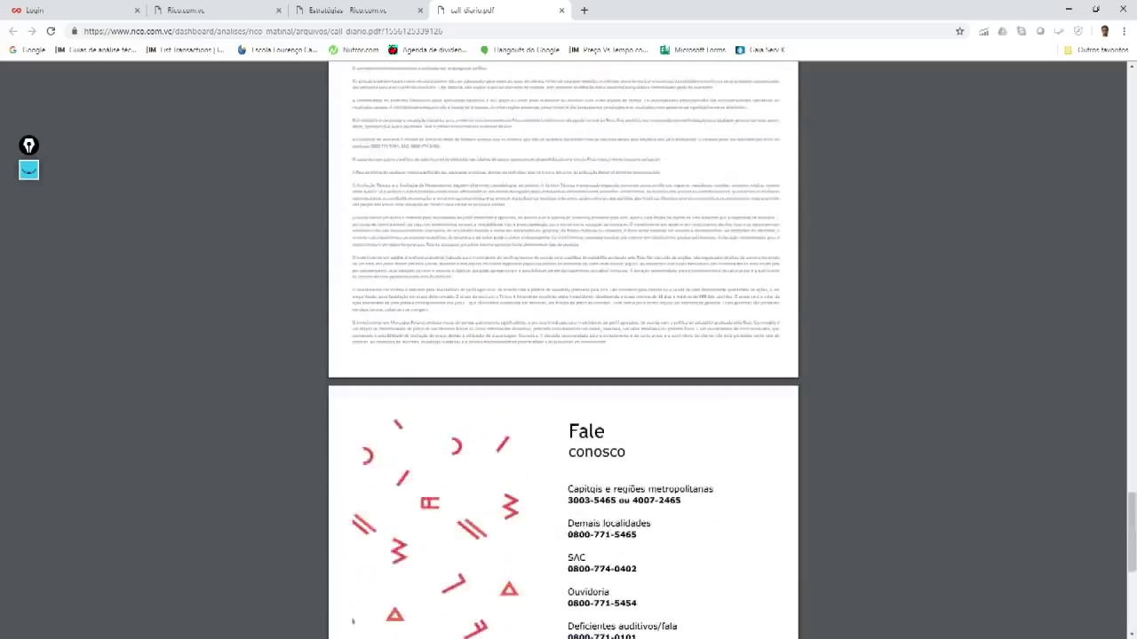
# Review the report's open calls, the Ibovespa supports and resistances, and the section describing the report
pyautogui.scroll(6, 563, 356)
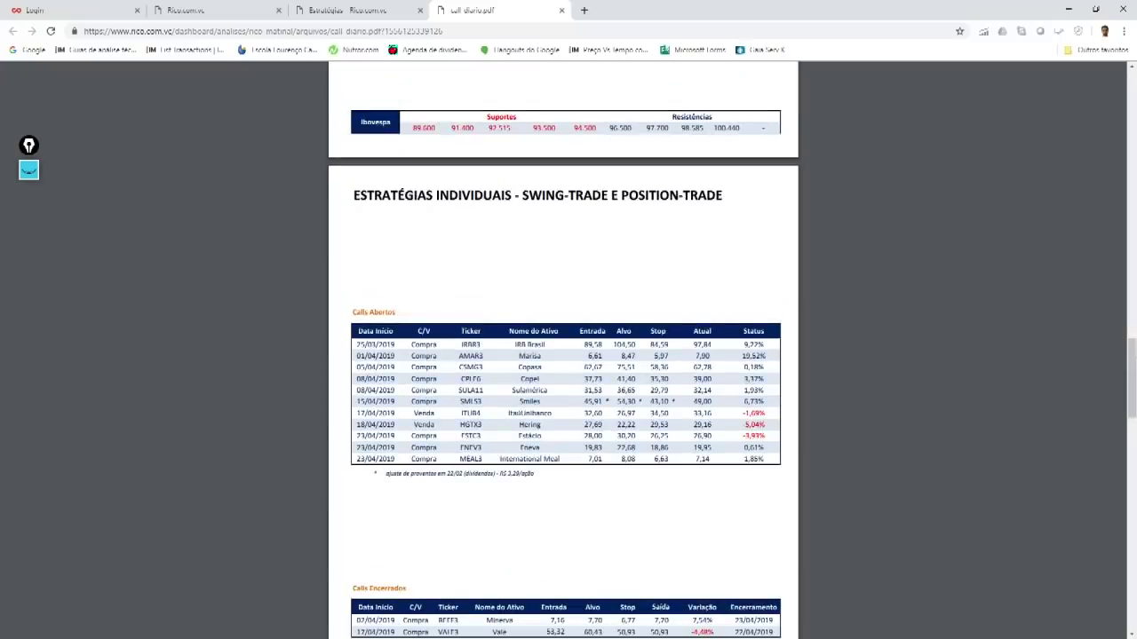
pyautogui.scroll(2, 563, 355)
pyautogui.scroll(-3, 563, 356)
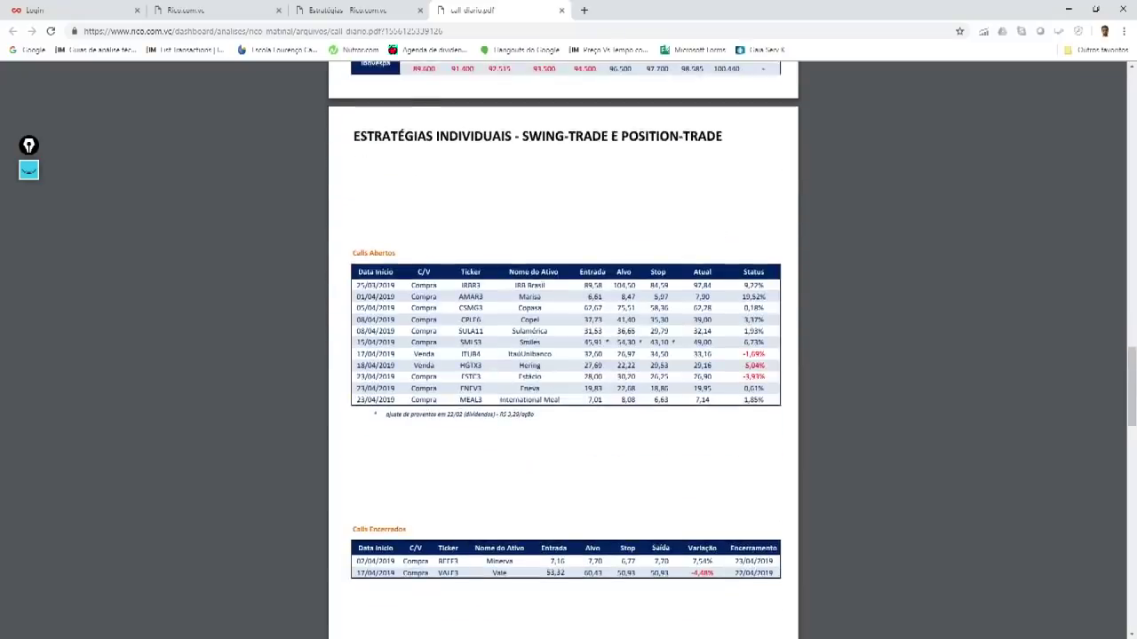
pyautogui.scroll(5, 563, 356)
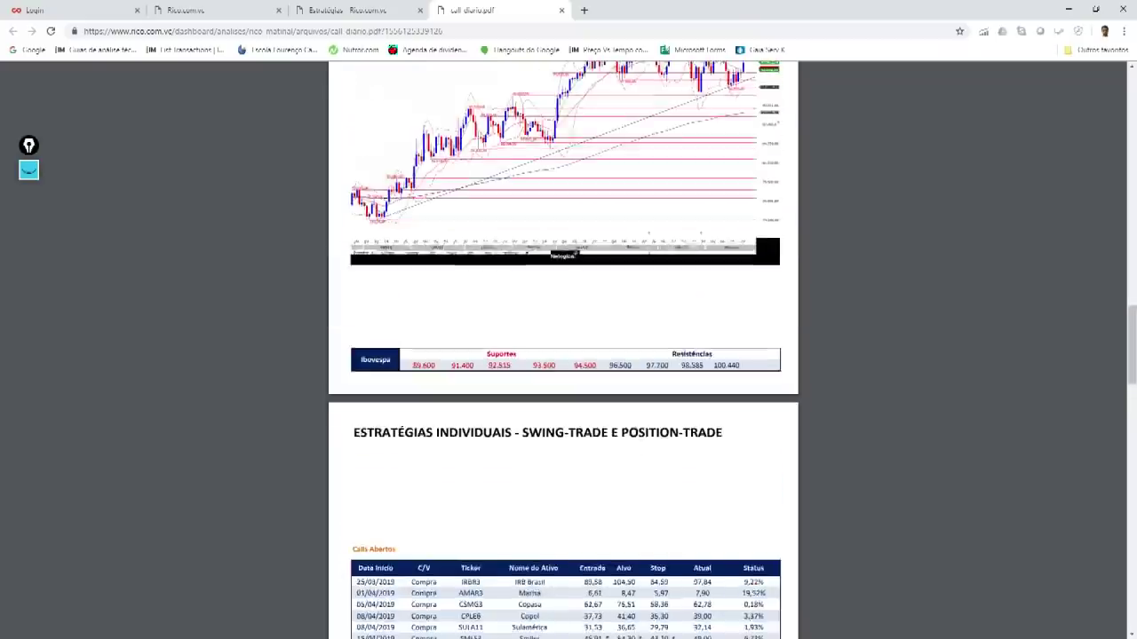
pyautogui.scroll(10, 563, 355)
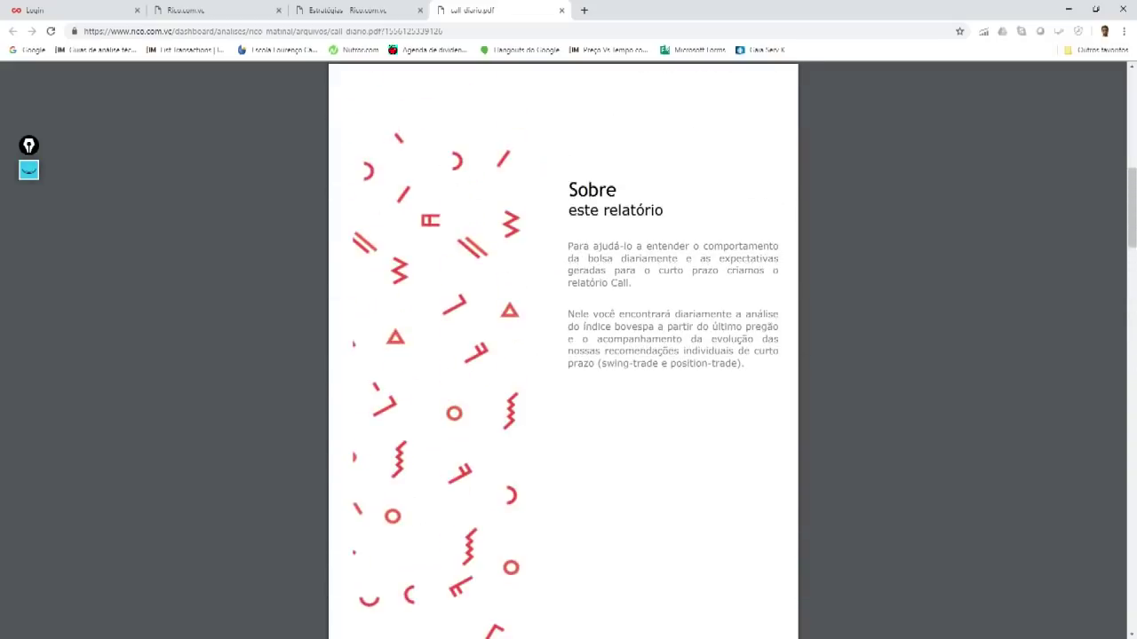
pyautogui.scroll(6, 563, 356)
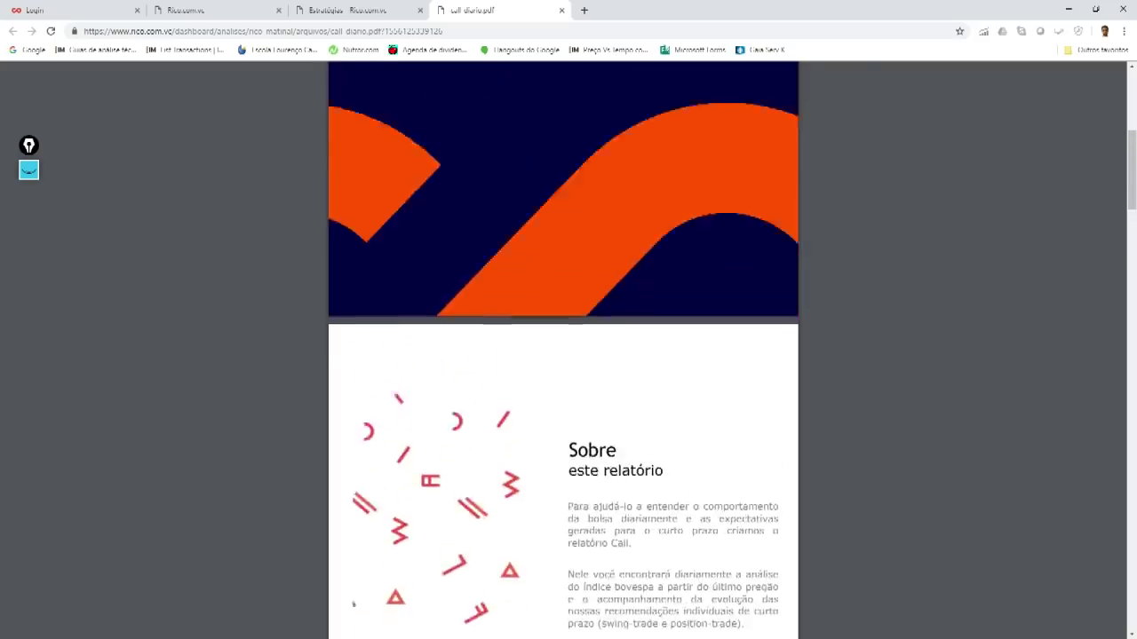
# Examine the closed calls and the Histórico table with its accumulated return and start-date note, and close the Call Diário report
pyautogui.scroll(-4, 563, 355)
pyautogui.scroll(-10, 563, 356)
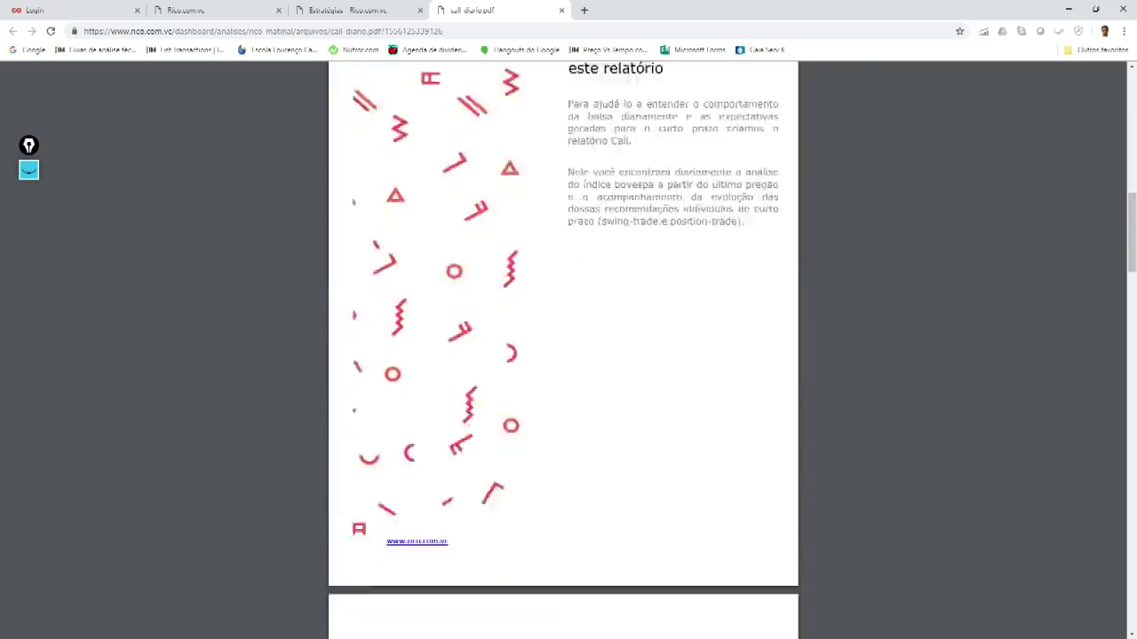
pyautogui.scroll(-2, 563, 355)
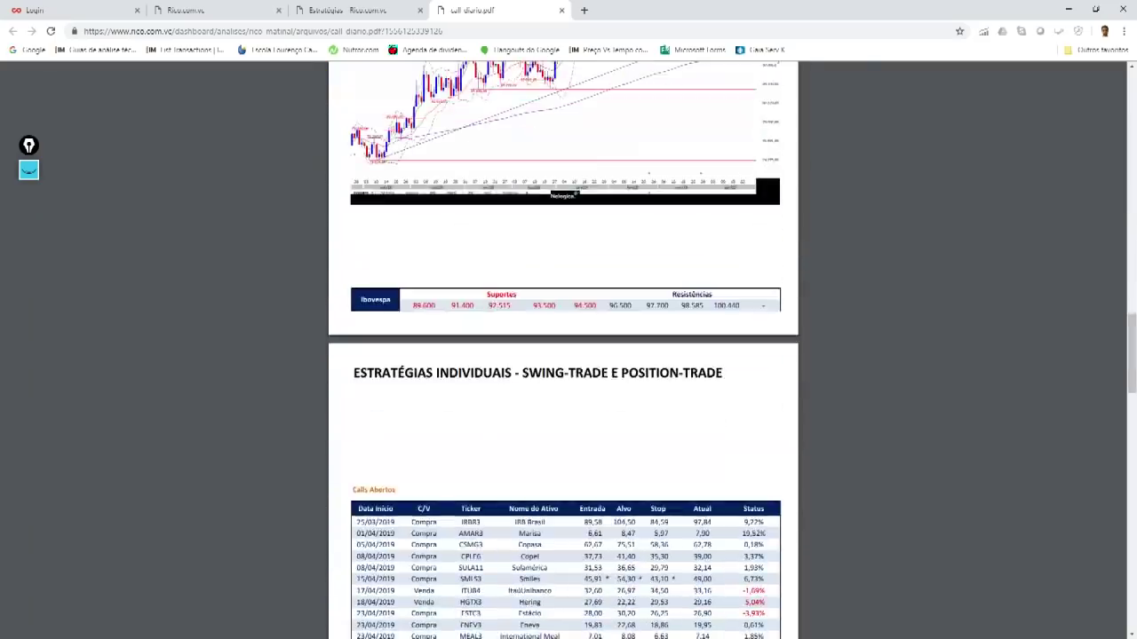
pyautogui.scroll(-2, 563, 355)
pyautogui.scroll(-3, 563, 355)
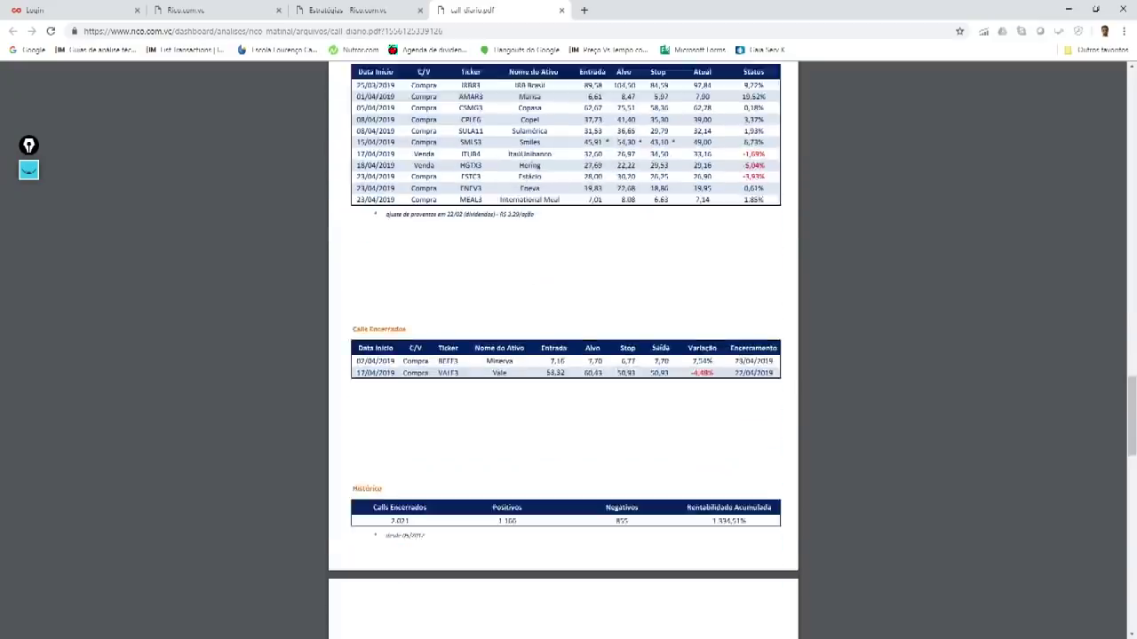
pyautogui.scroll(-1, 563, 356)
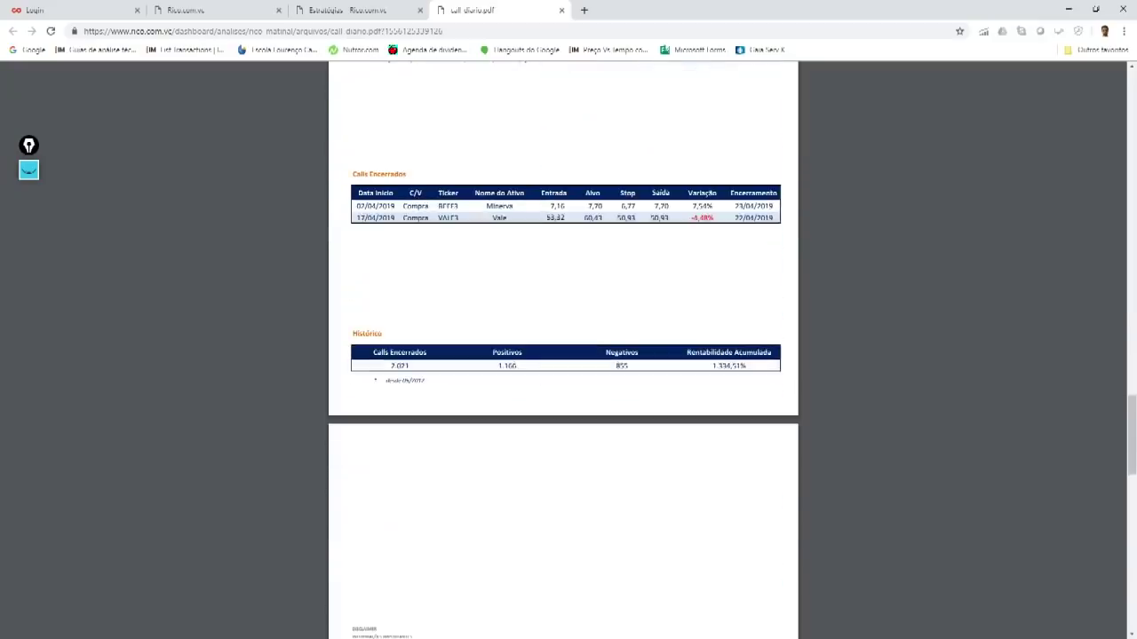
pyautogui.scroll(-1, 563, 355)
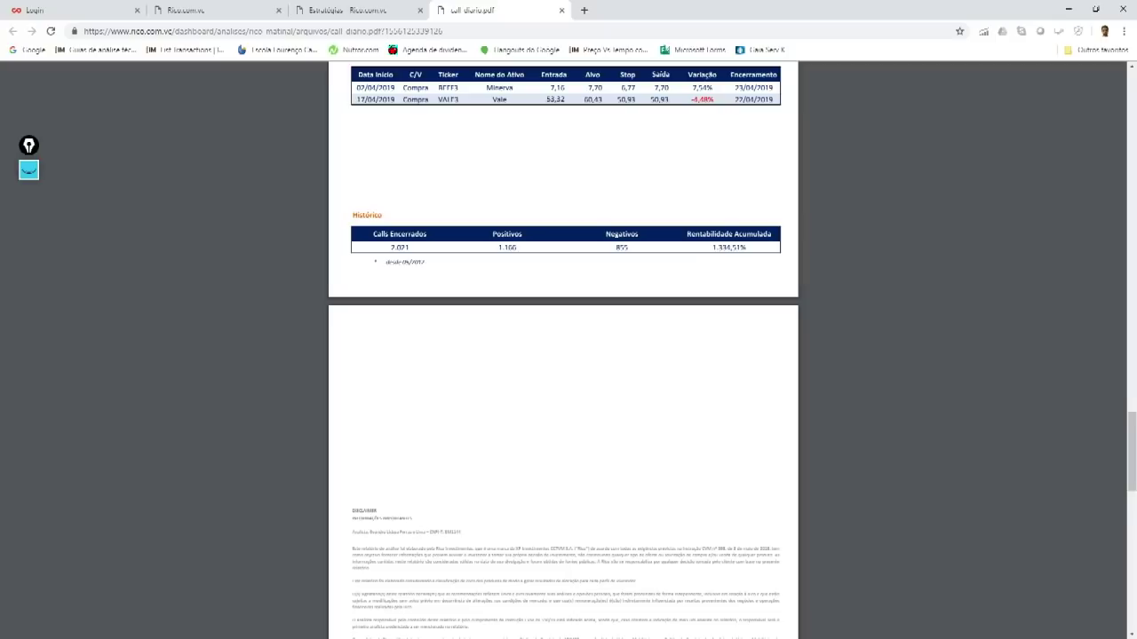
pyautogui.moveTo(381, 271); pyautogui.dragTo(432, 271)
pyautogui.click(432, 271)
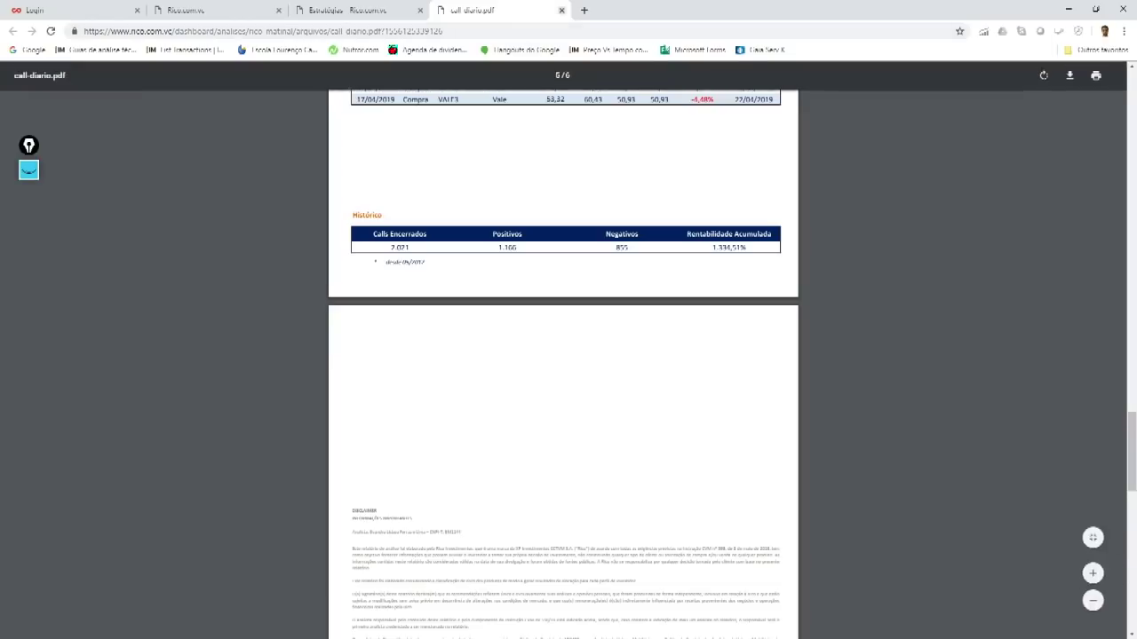
pyautogui.click(560, 10)
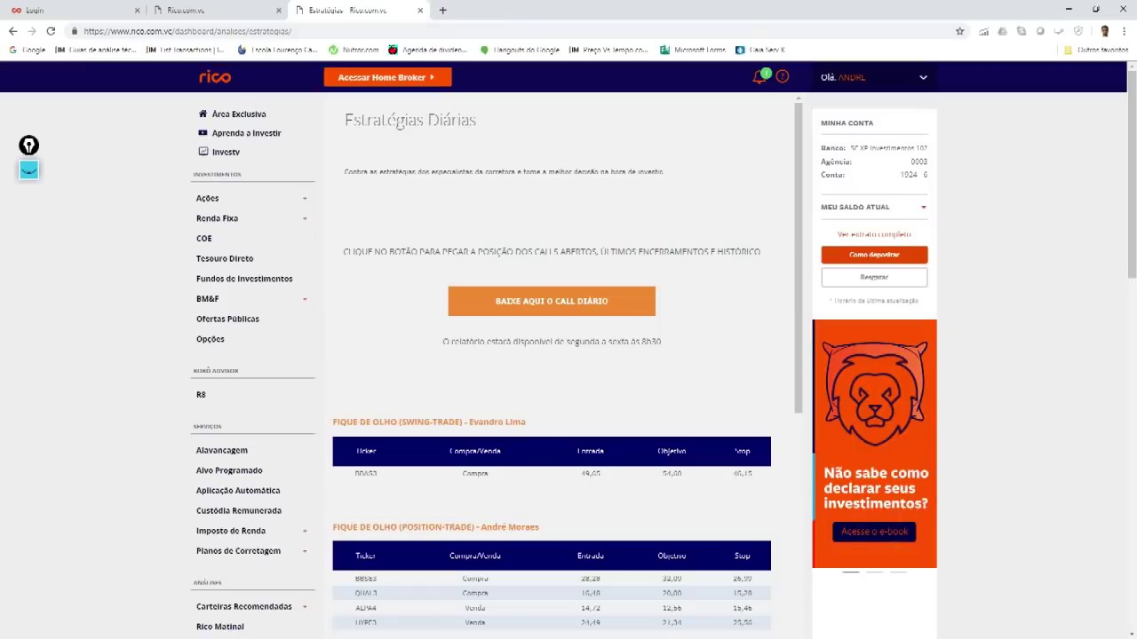
# View the swing-trade and position-trade recommendations on the Estratégias page and open Plataformas de Negociação
pyautogui.scroll(-3, 568, 355)
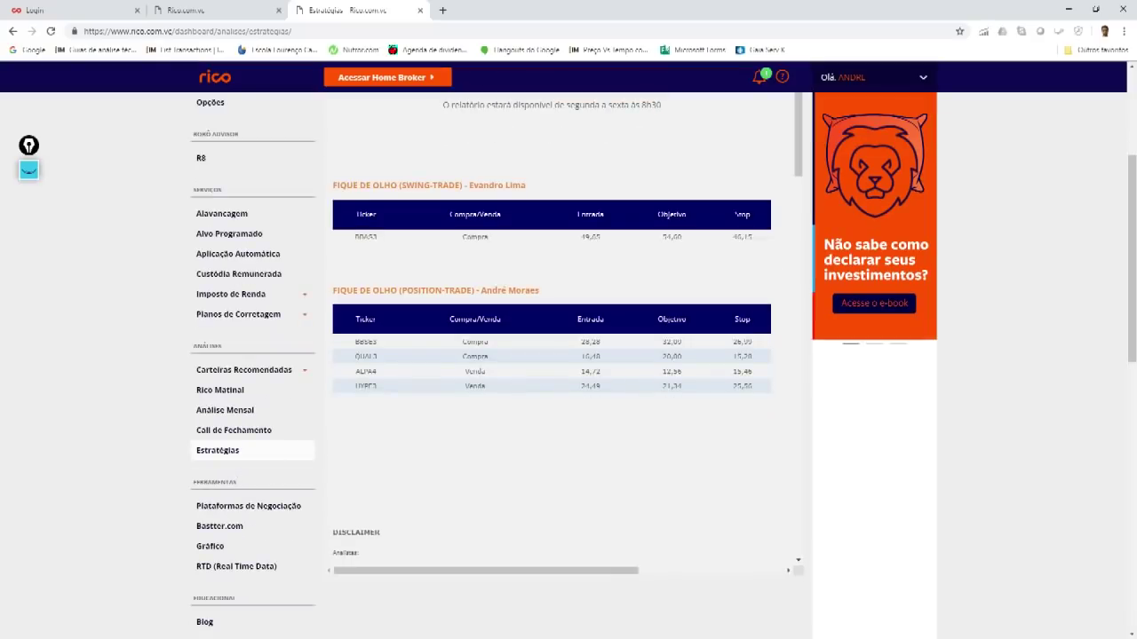
pyautogui.scroll(-2, 568, 356)
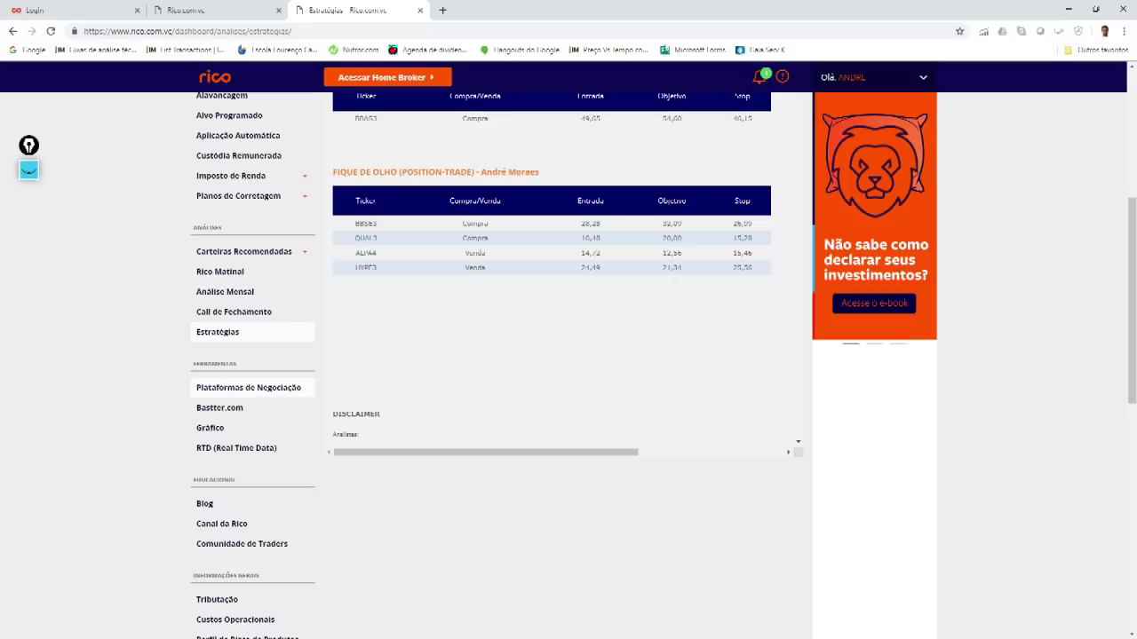
pyautogui.click(249, 389)
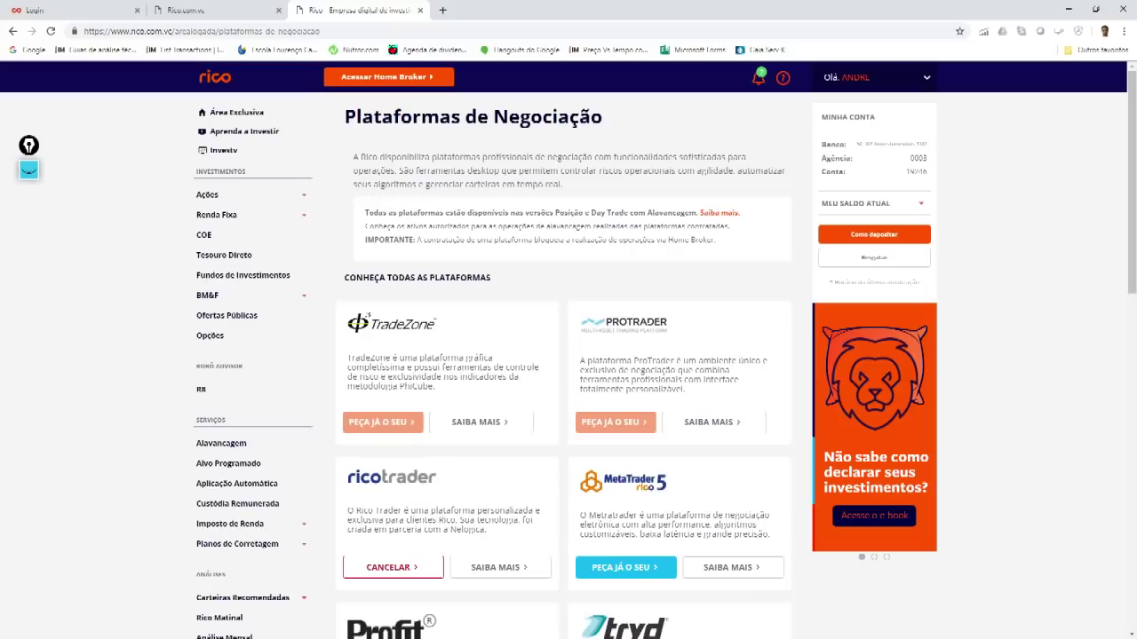
# Look over the available trading platforms, including TradeZone, ProTrader, Rico Trader, MetaTrader 5, Profit and Tryd
pyautogui.scroll(-1, 568, 355)
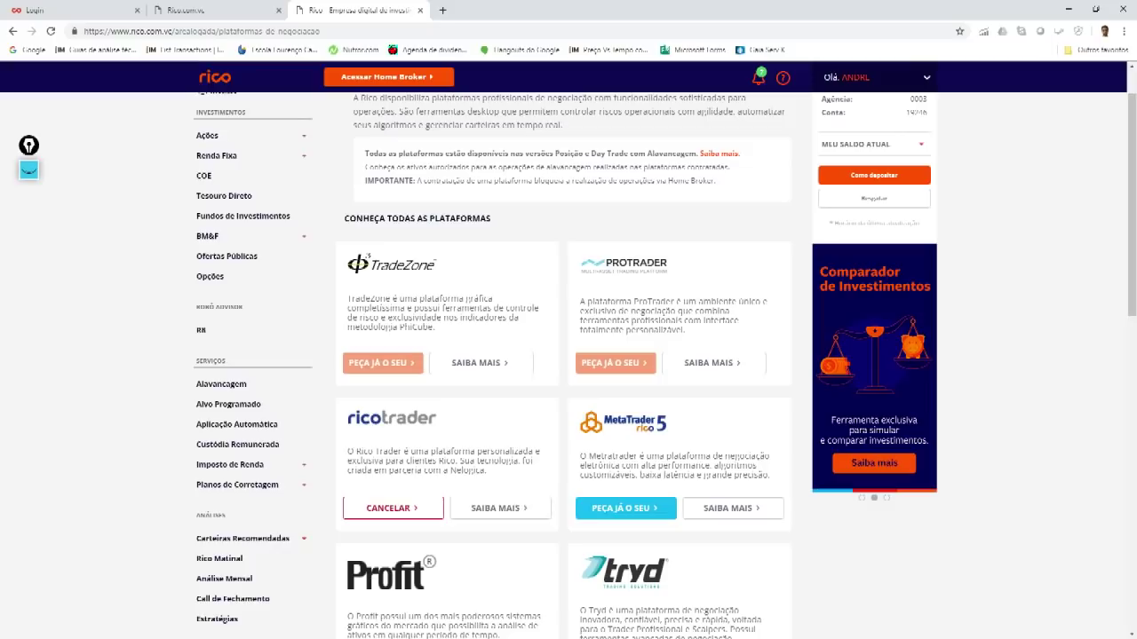
pyautogui.scroll(-2, 568, 364)
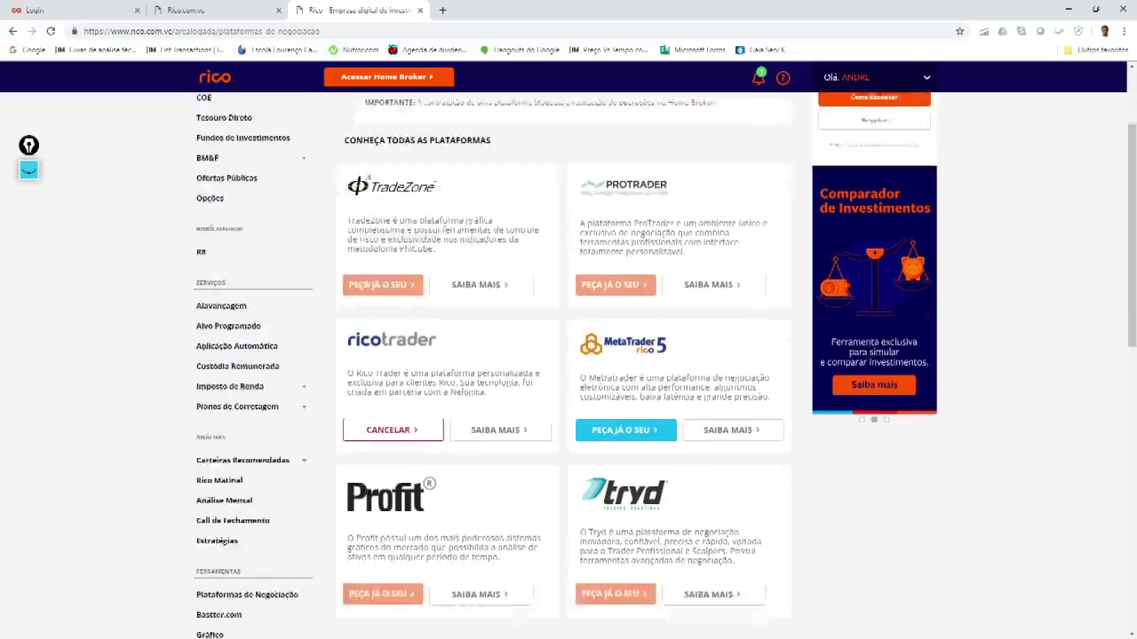
pyautogui.scroll(2, 569, 364)
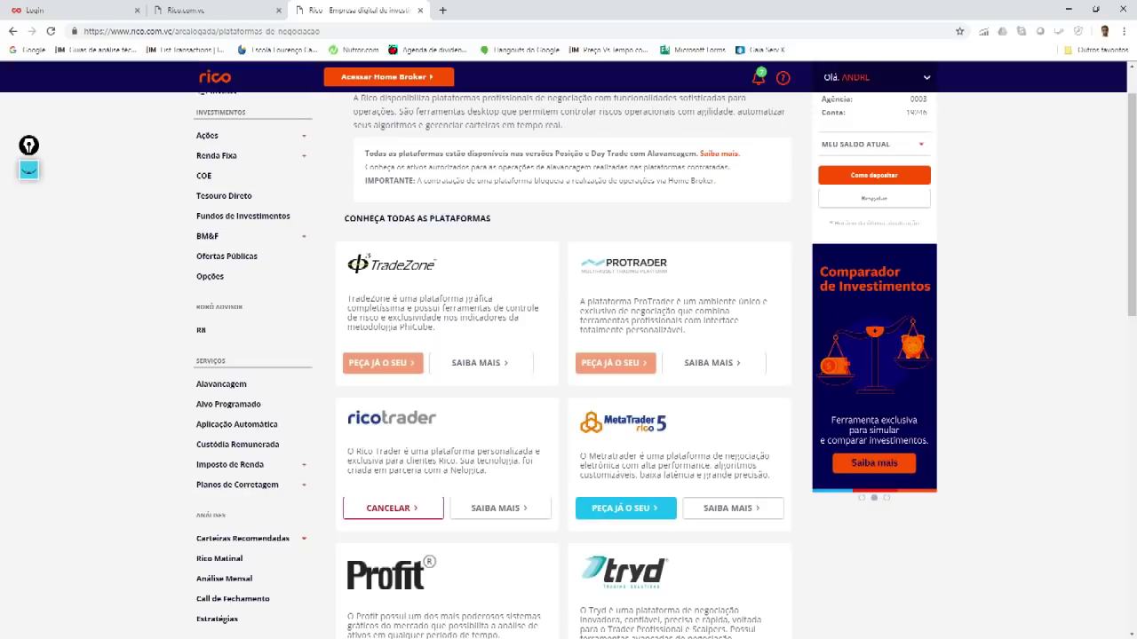
pyautogui.scroll(-1, 224, 460)
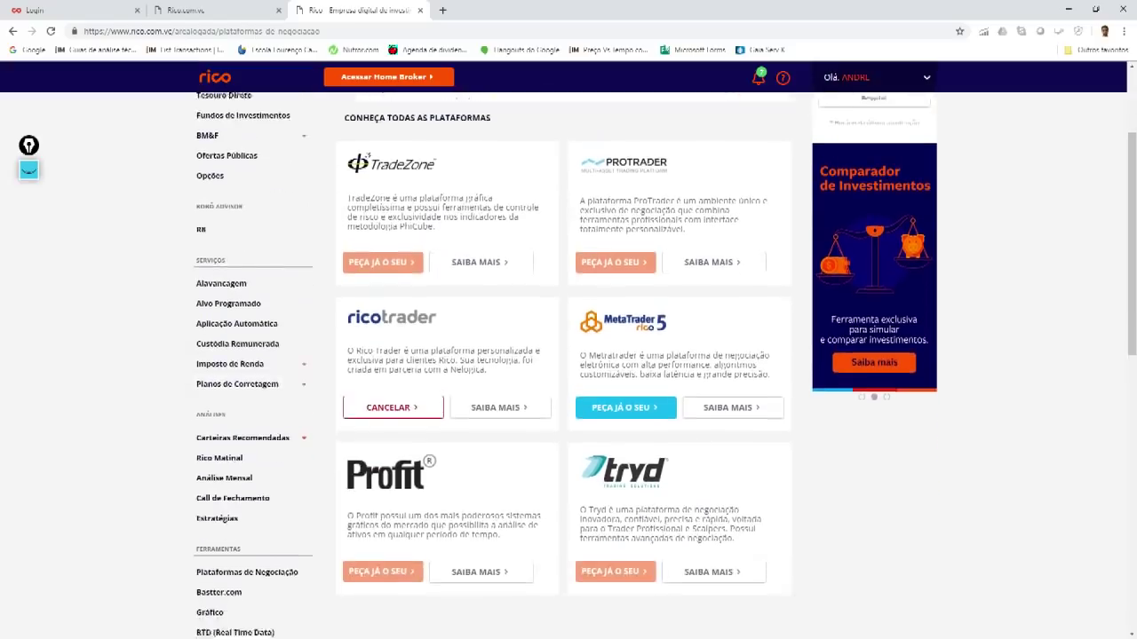